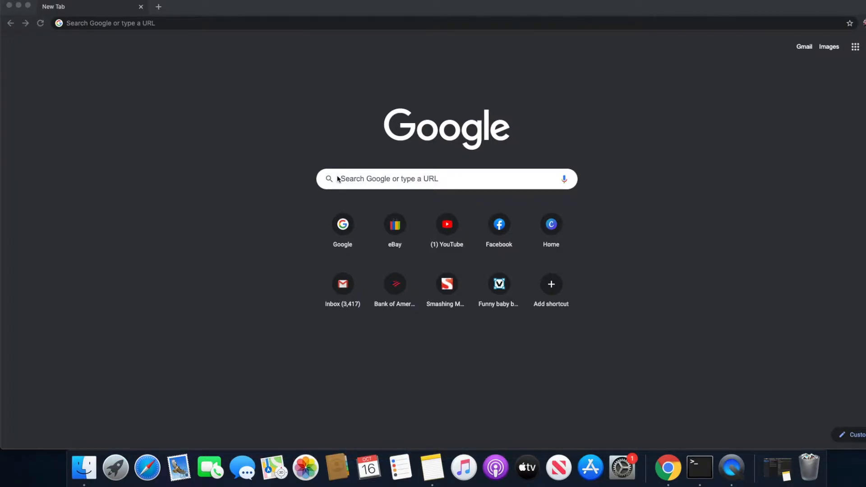
Search Google for "baby black and white vector"
{"action": "left_click", "coordinate": [360, 180]}
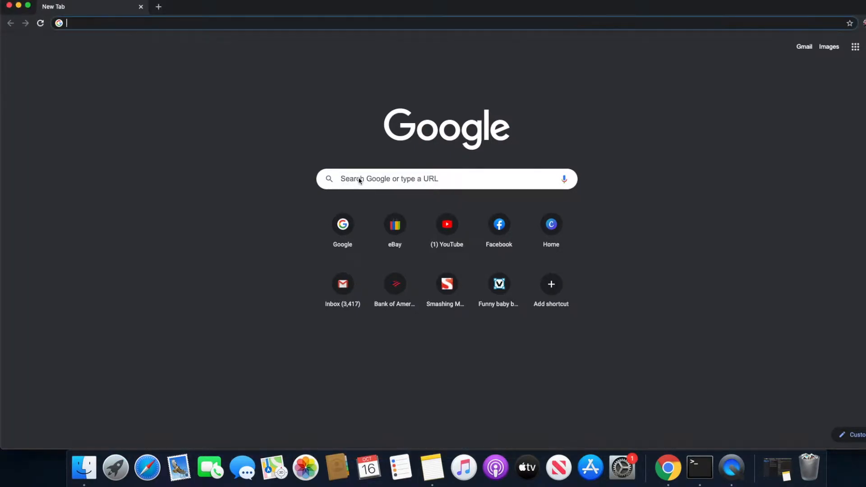
{"action": "left_click", "coordinate": [356, 178]}
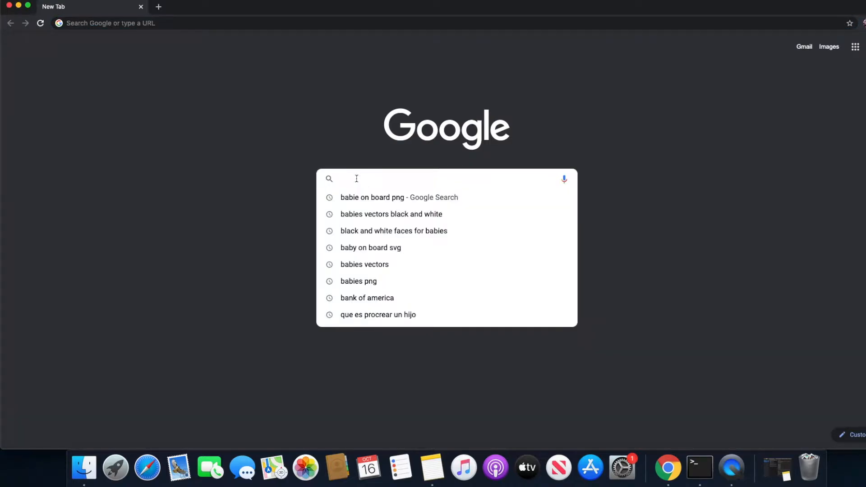
{"action": "type", "text": "babi"}
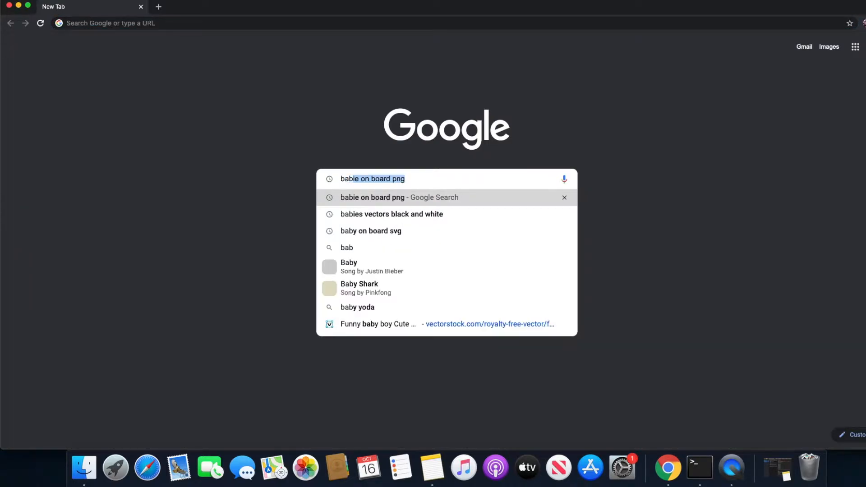
{"action": "key", "text": "BackSpace"}
{"action": "type", "text": "y"}
{"action": "key", "text": "BackSpace"}
{"action": "key", "text": "BackSpace"}
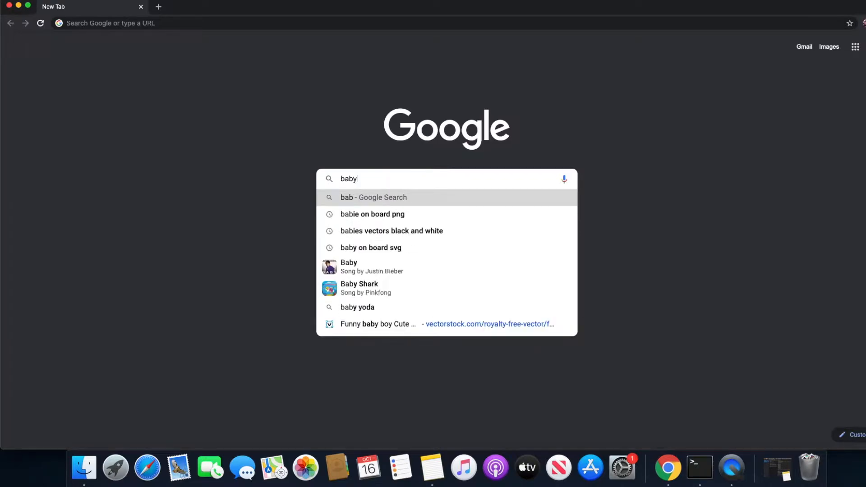
{"action": "type", "text": "y"}
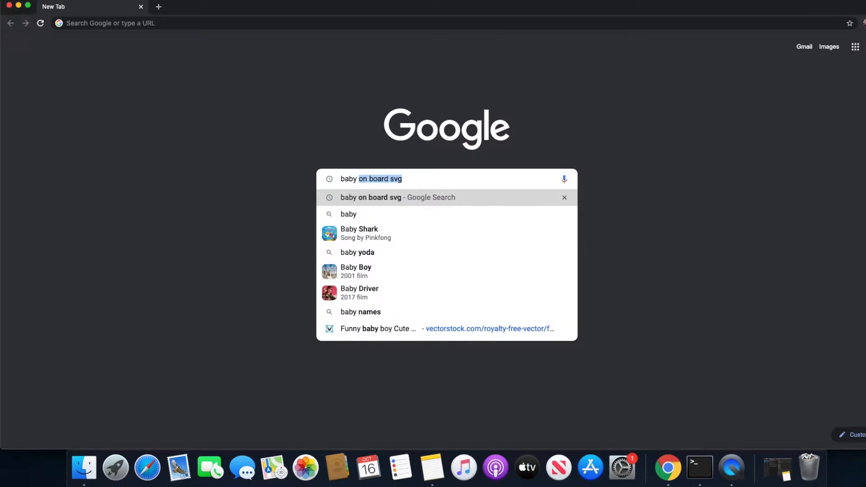
{"action": "type", "text": " black an"}
{"action": "key", "text": "BackSpace"}
{"action": "type", "text": "ck"}
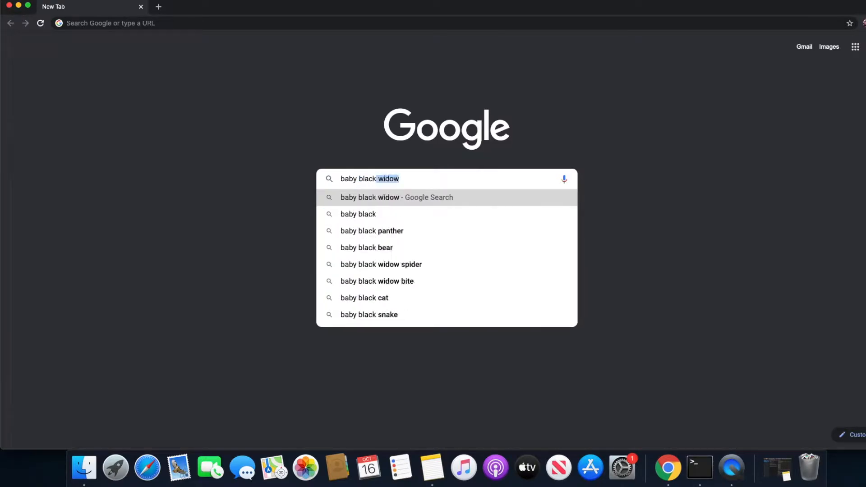
{"action": "type", "text": " and white v"}
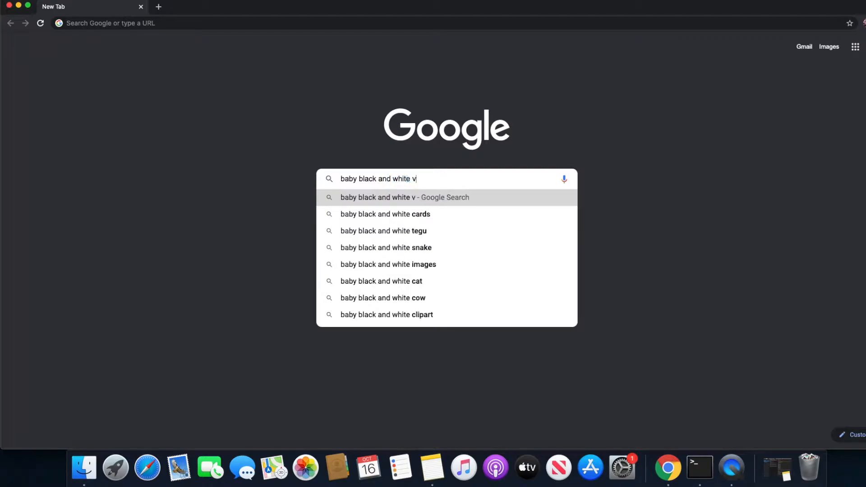
{"action": "type", "text": "ector"}
{"action": "key", "text": "Return"}
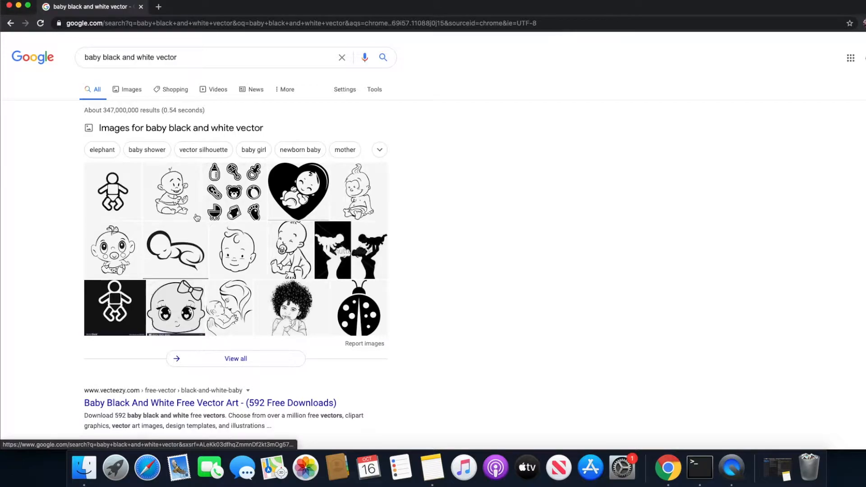
Show the image results for the baby vector search and browse through the pictures for design ideas
{"action": "left_click", "coordinate": [130, 90]}
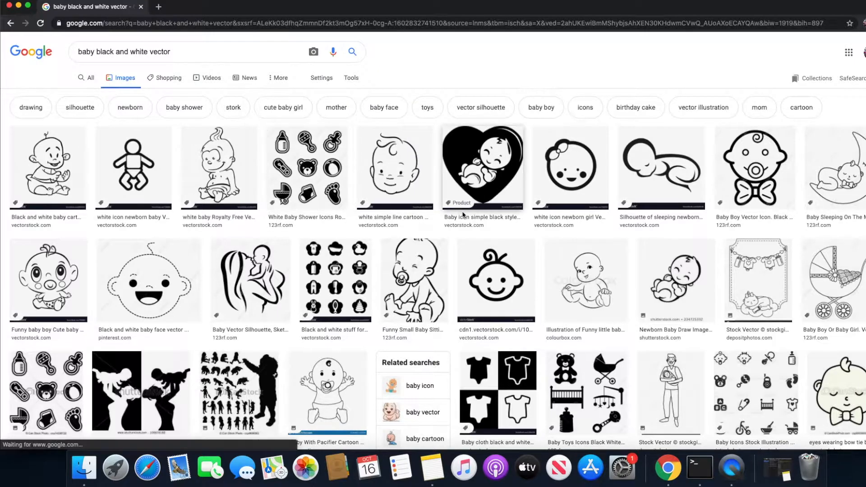
{"action": "scroll", "coordinate": [511, 223], "scroll_direction": "down", "scroll_amount": 5}
{"action": "scroll", "coordinate": [511, 224], "scroll_direction": "down", "scroll_amount": 15}
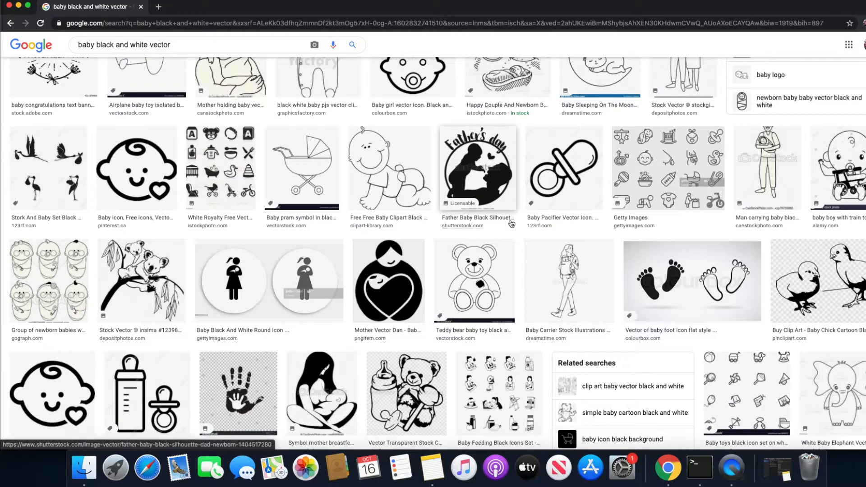
{"action": "scroll", "coordinate": [511, 224], "scroll_direction": "up", "scroll_amount": 7}
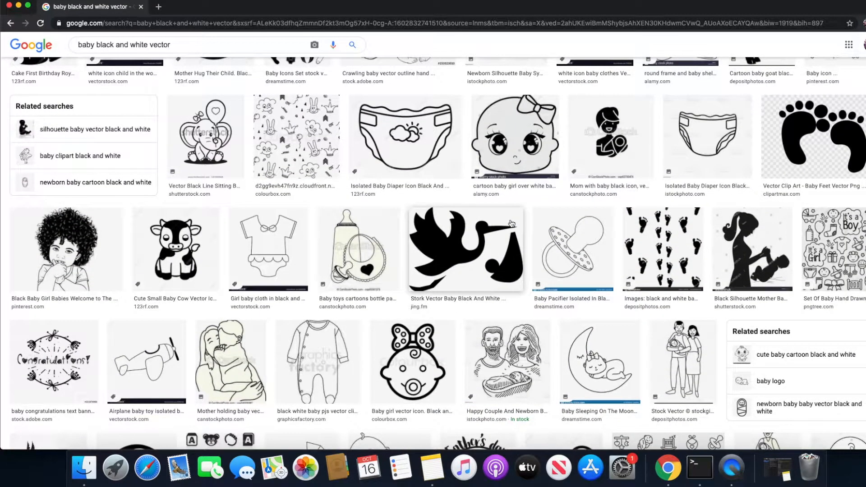
{"action": "scroll", "coordinate": [511, 223], "scroll_direction": "up", "scroll_amount": 10}
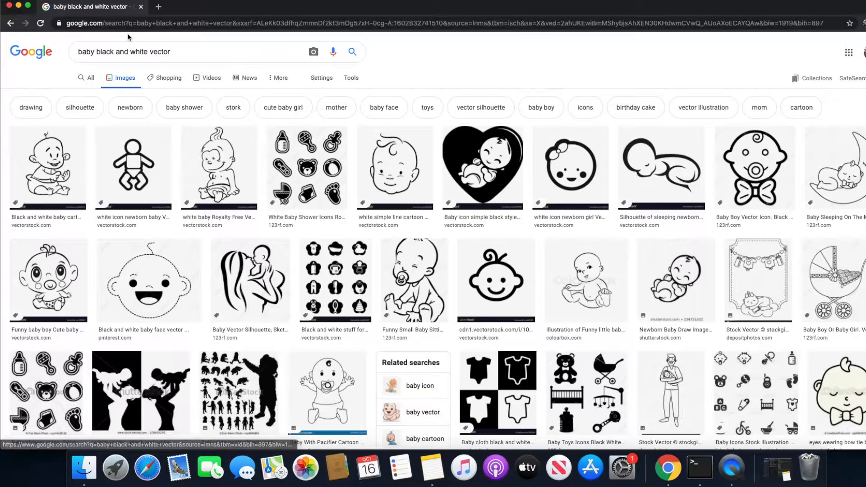
Go to the canva.com website in the same browser tab
{"action": "left_click", "coordinate": [140, 23]}
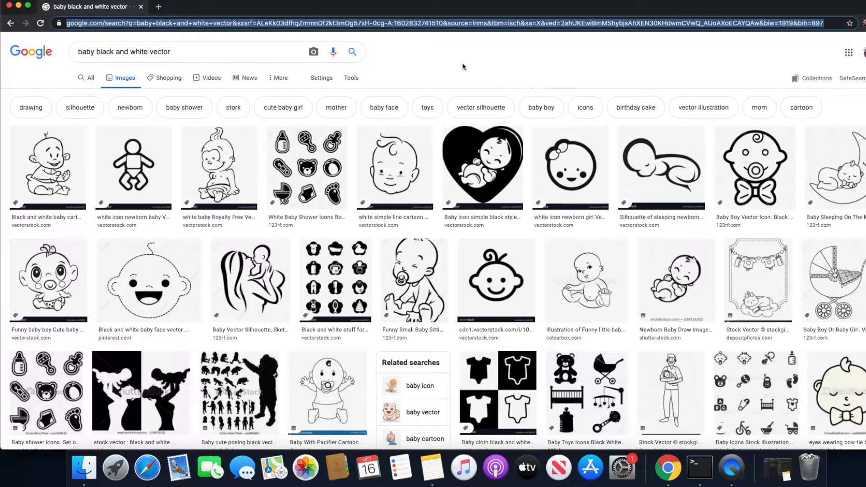
{"action": "type", "text": "canva.com"}
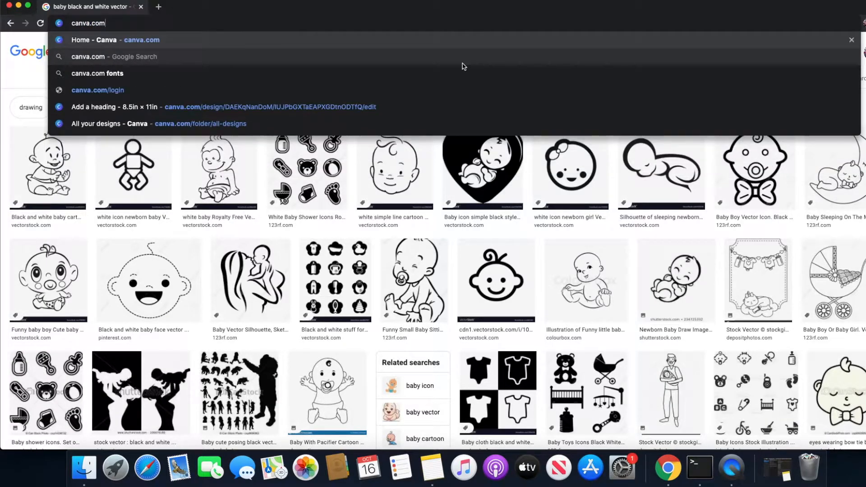
{"action": "key", "text": "Return"}
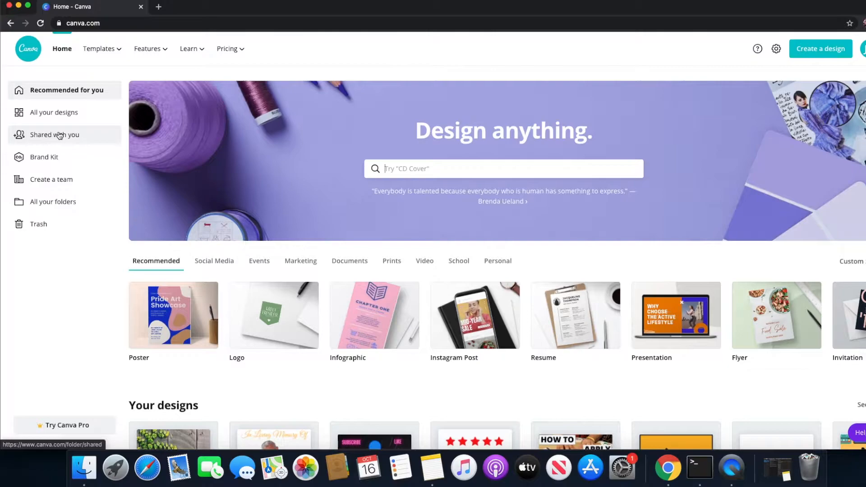
Look through the collection of all existing designs, and return to the Canva home page
{"action": "left_click", "coordinate": [58, 112]}
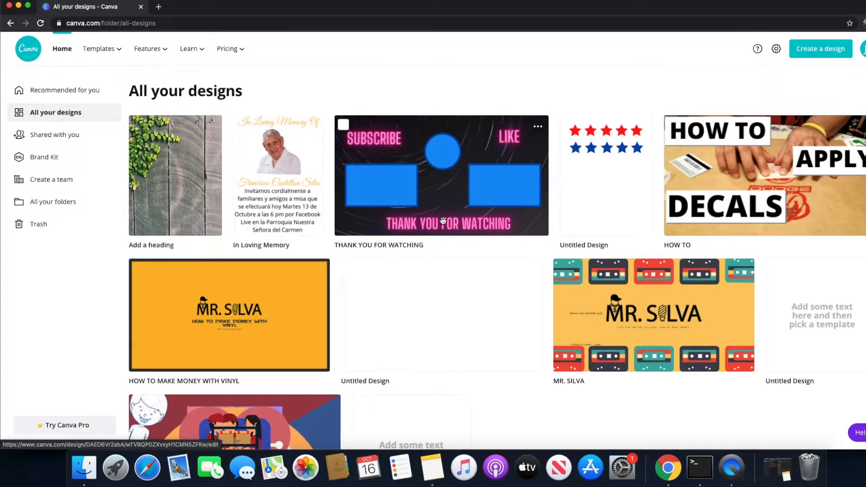
{"action": "scroll", "coordinate": [442, 221], "scroll_direction": "down", "scroll_amount": 3}
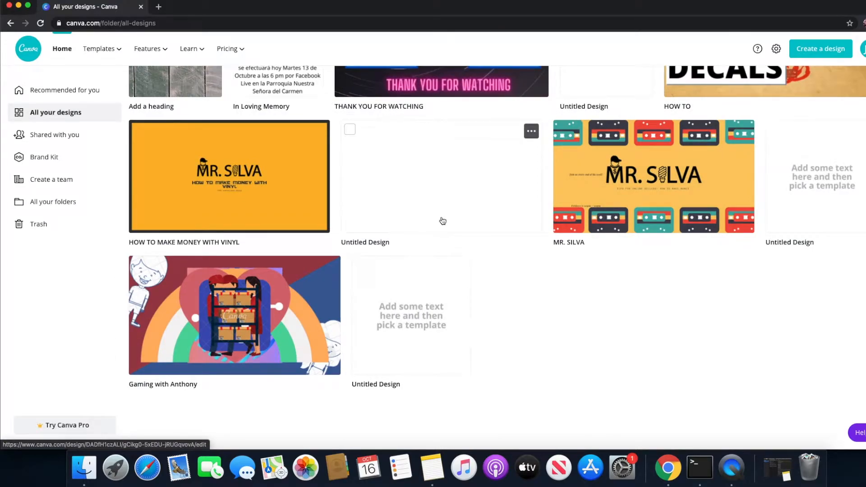
{"action": "scroll", "coordinate": [443, 220], "scroll_direction": "up", "scroll_amount": 3}
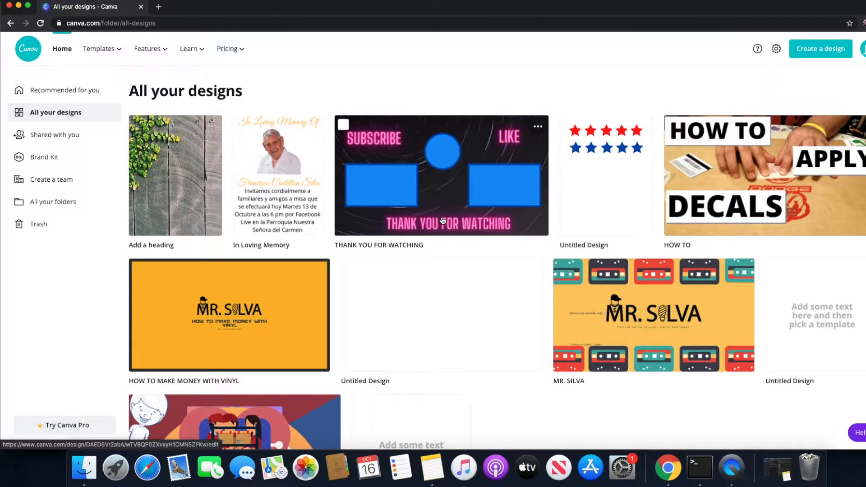
{"action": "scroll", "coordinate": [442, 221], "scroll_direction": "down", "scroll_amount": 3}
{"action": "scroll", "coordinate": [442, 221], "scroll_direction": "up", "scroll_amount": 3}
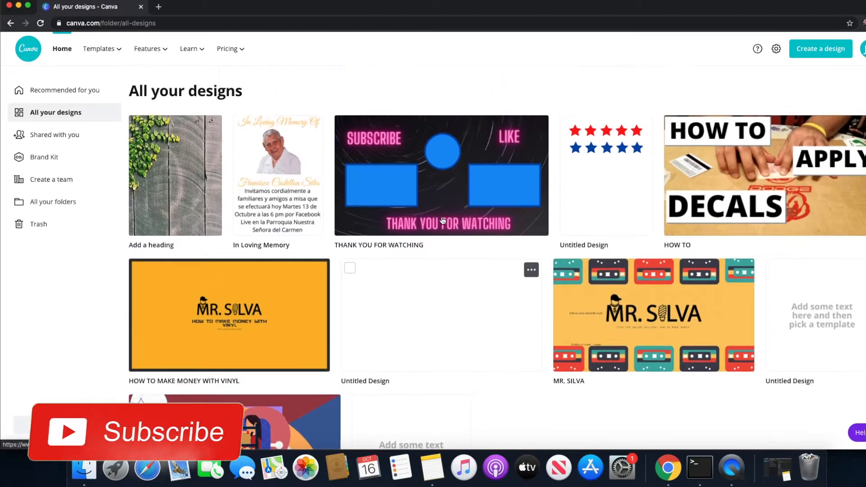
{"action": "scroll", "coordinate": [442, 221], "scroll_direction": "down", "scroll_amount": 3}
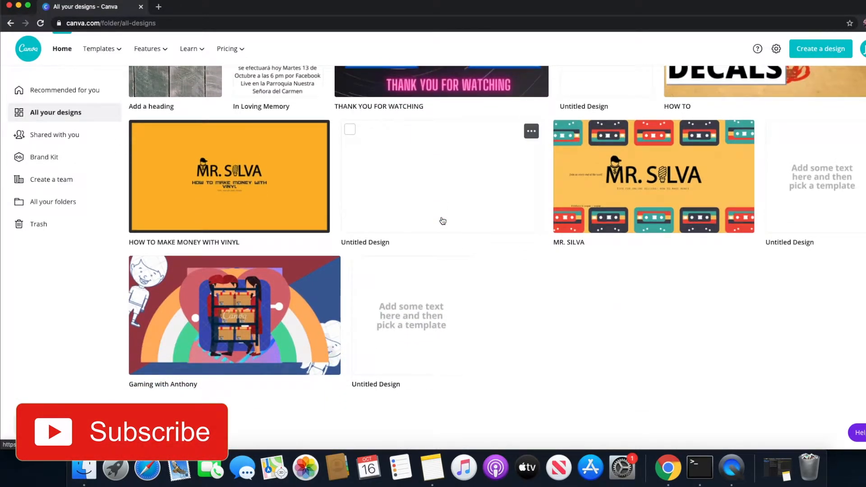
{"action": "left_click", "coordinate": [62, 51]}
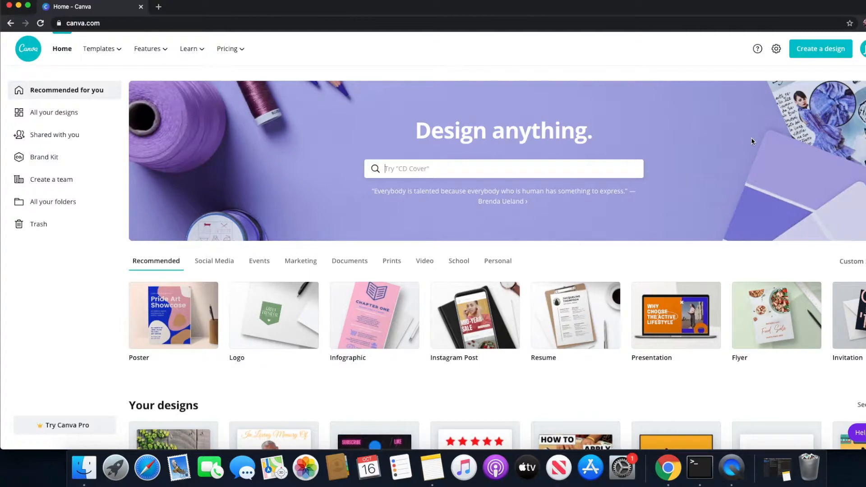
Start a new custom-size design and change its measurement unit to inches
{"action": "left_click", "coordinate": [818, 53]}
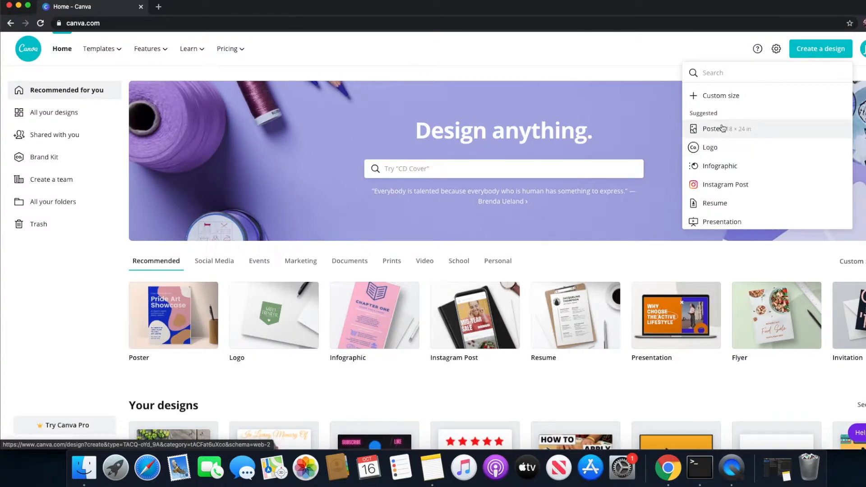
{"action": "left_click", "coordinate": [716, 96]}
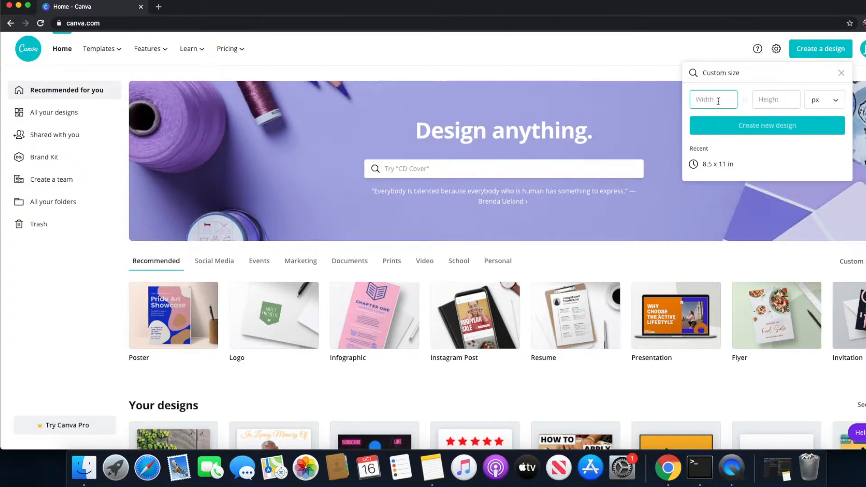
{"action": "type", "text": "8.5"}
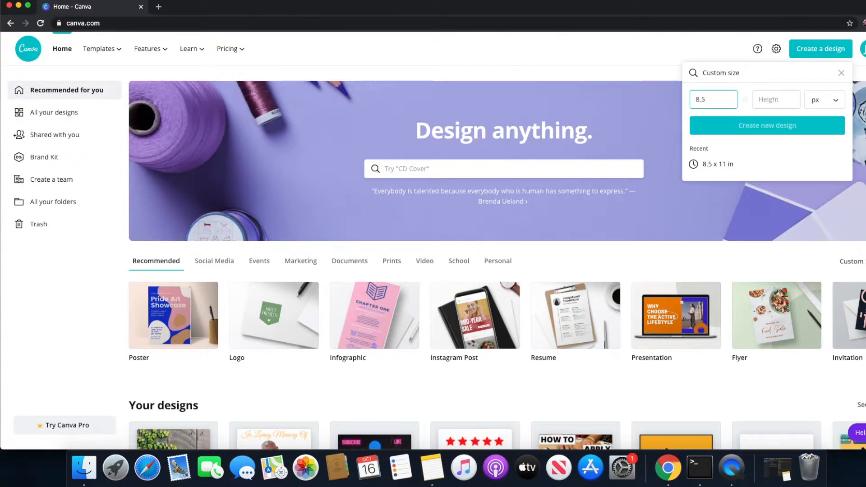
{"action": "left_click", "coordinate": [837, 101]}
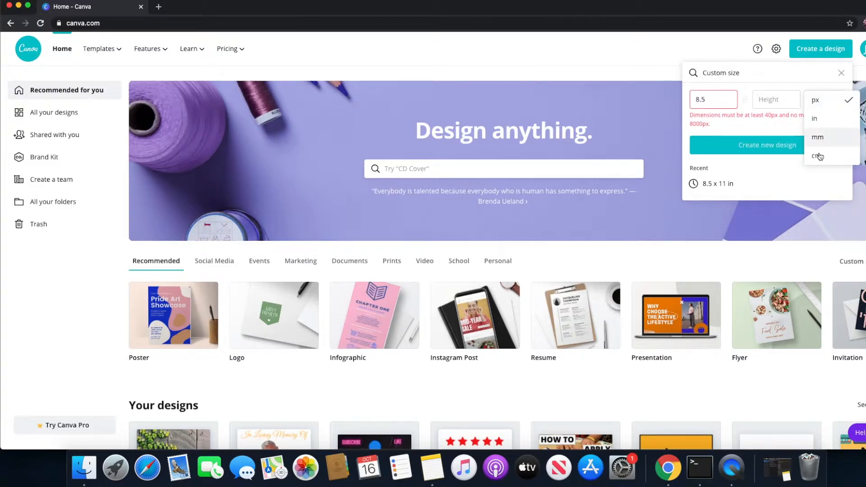
{"action": "left_click", "coordinate": [819, 118]}
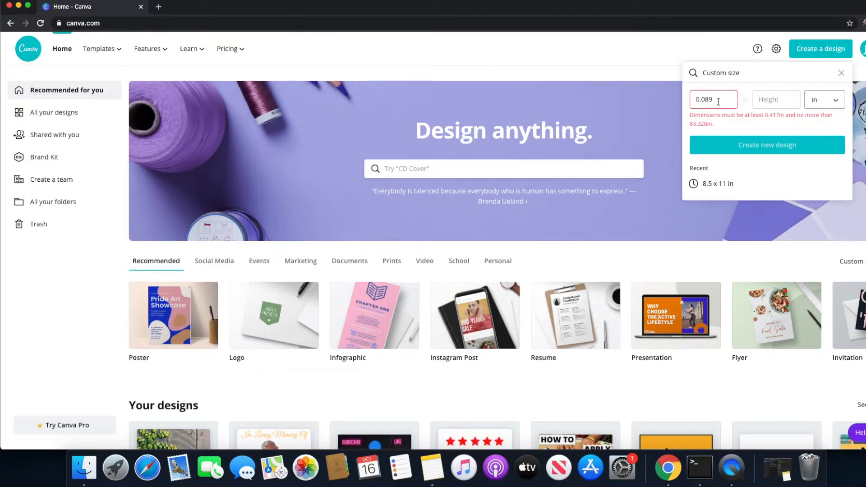
Set the custom size to 8.5 in wide by 11 in high and create the new design
{"action": "left_click_drag", "start_coordinate": [721, 100], "coordinate": [683, 100]}
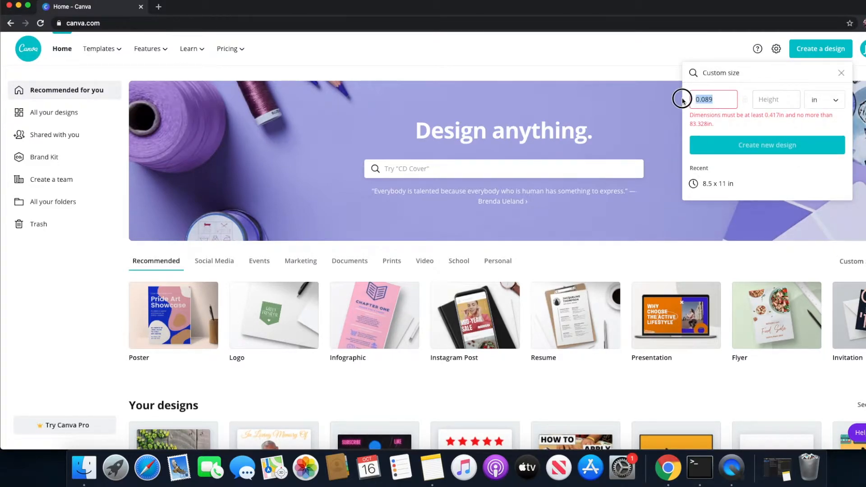
{"action": "type", "text": "8"}
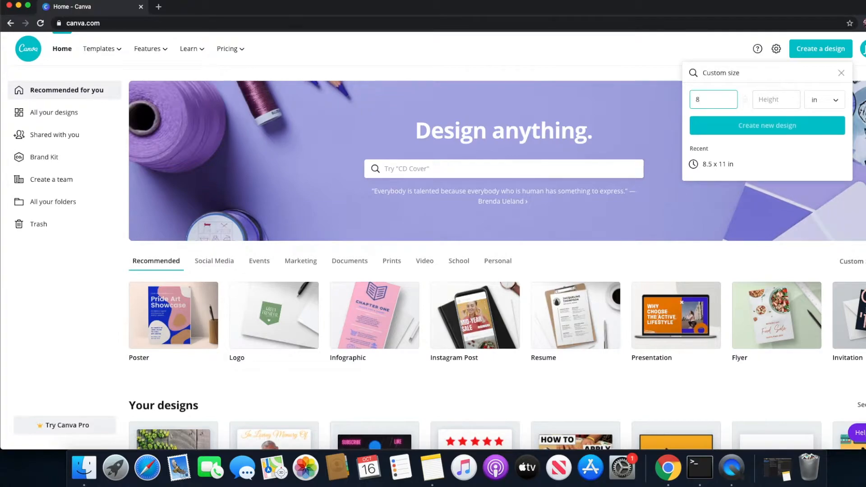
{"action": "type", "text": ".5"}
{"action": "left_click", "coordinate": [767, 99]}
{"action": "type", "text": "11"}
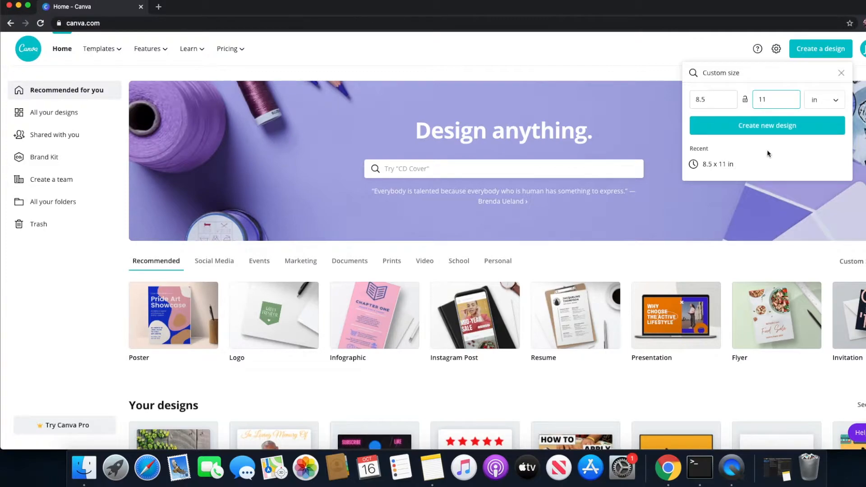
{"action": "left_click", "coordinate": [765, 128]}
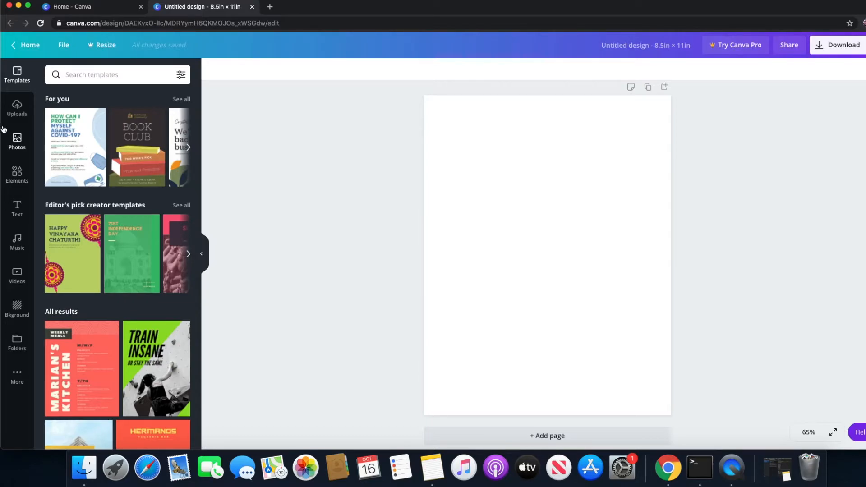
Look through the uploaded images, the stock photos and the elements library available for the blank design
{"action": "left_click", "coordinate": [17, 110]}
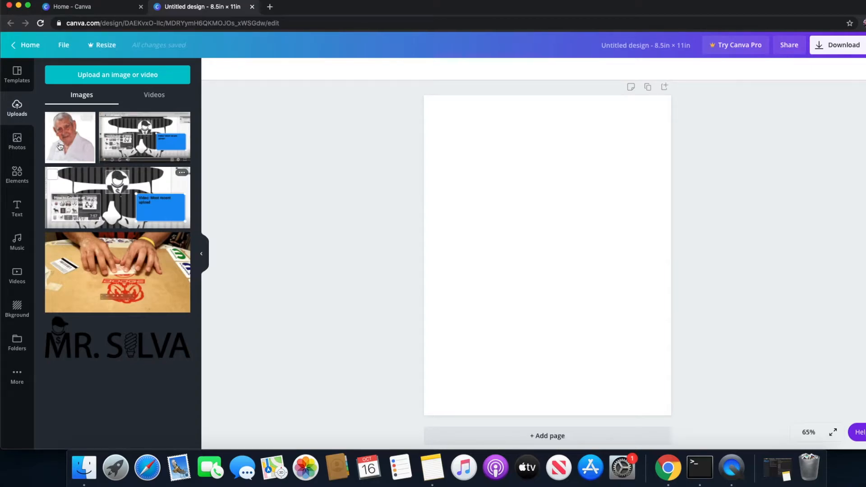
{"action": "left_click", "coordinate": [22, 142]}
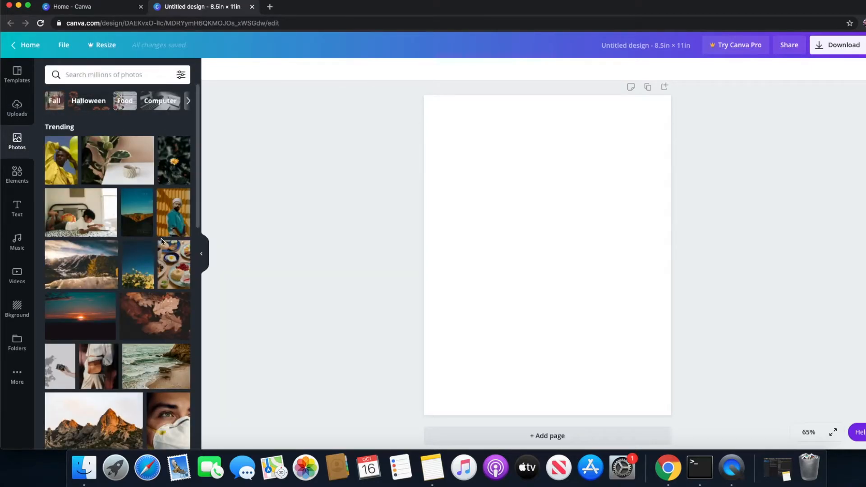
{"action": "scroll", "coordinate": [116, 248], "scroll_direction": "down", "scroll_amount": 7}
{"action": "scroll", "coordinate": [116, 248], "scroll_direction": "down", "scroll_amount": 12}
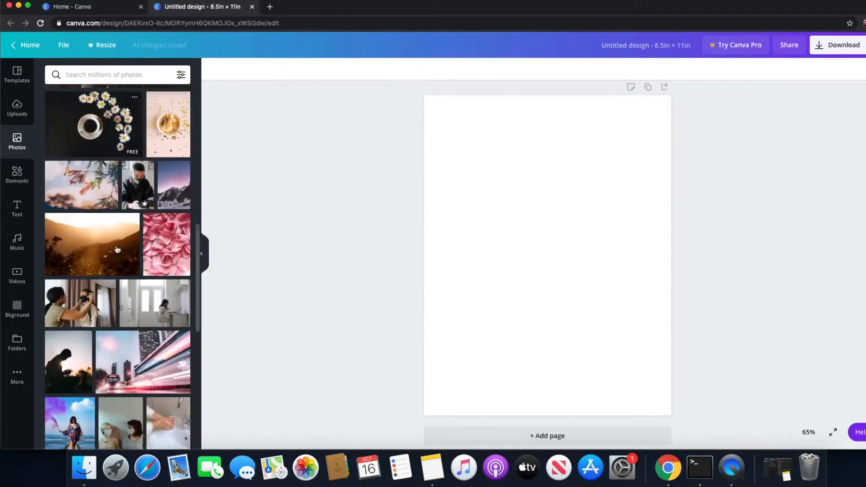
{"action": "scroll", "coordinate": [116, 249], "scroll_direction": "up", "scroll_amount": 15}
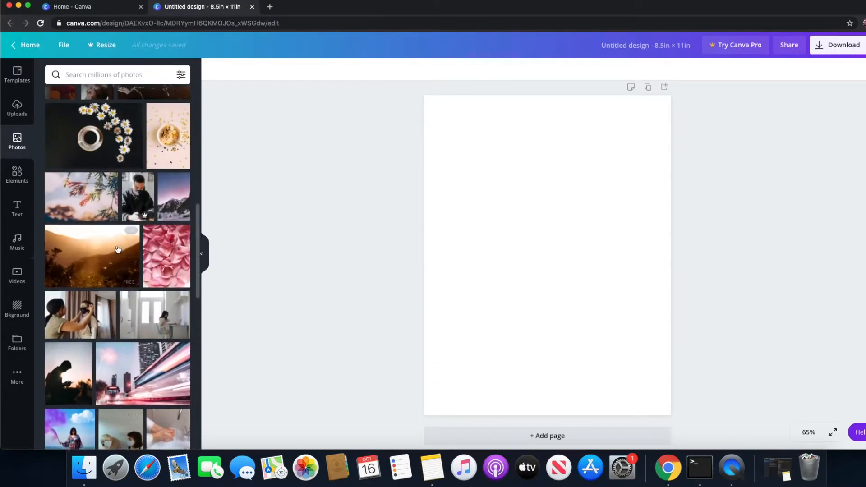
{"action": "left_click", "coordinate": [17, 177]}
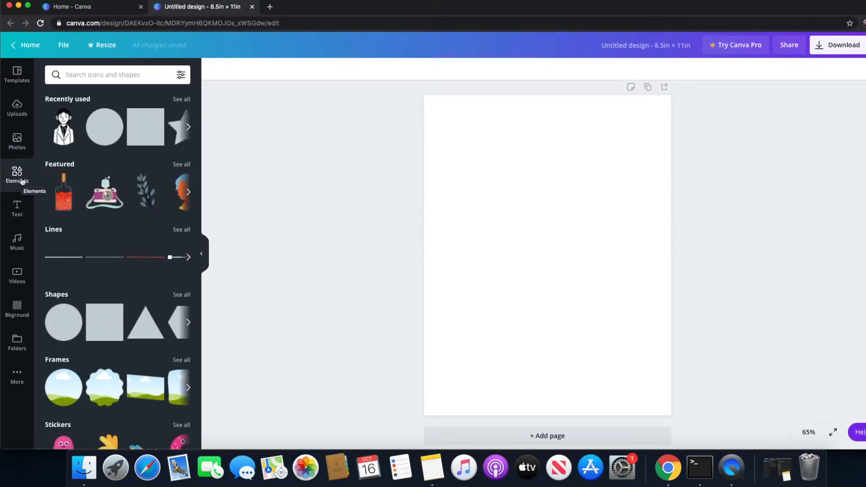
Look through the elements, text, music and stock video libraries available for the blank design
{"action": "scroll", "coordinate": [130, 233], "scroll_direction": "down", "scroll_amount": 5}
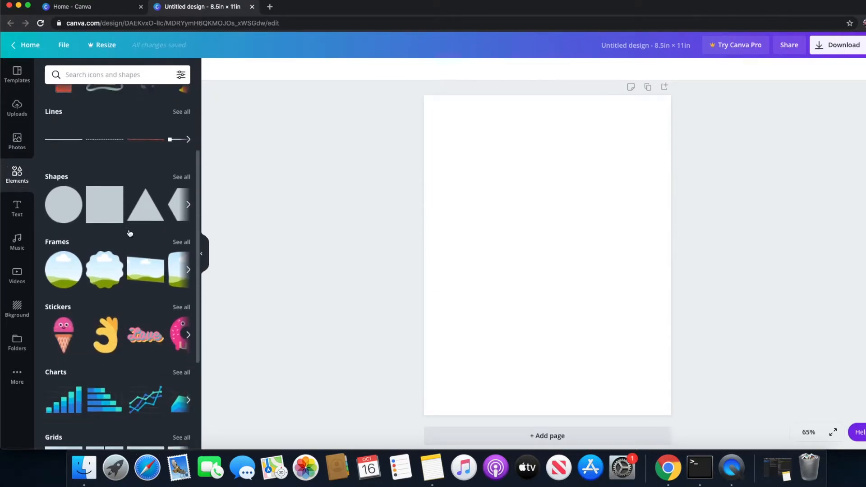
{"action": "scroll", "coordinate": [144, 191], "scroll_direction": "up", "scroll_amount": 5}
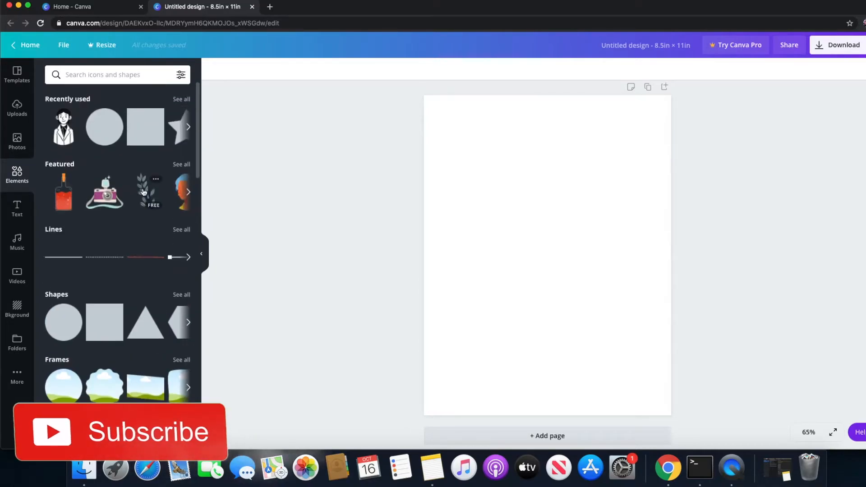
{"action": "left_click", "coordinate": [19, 215]}
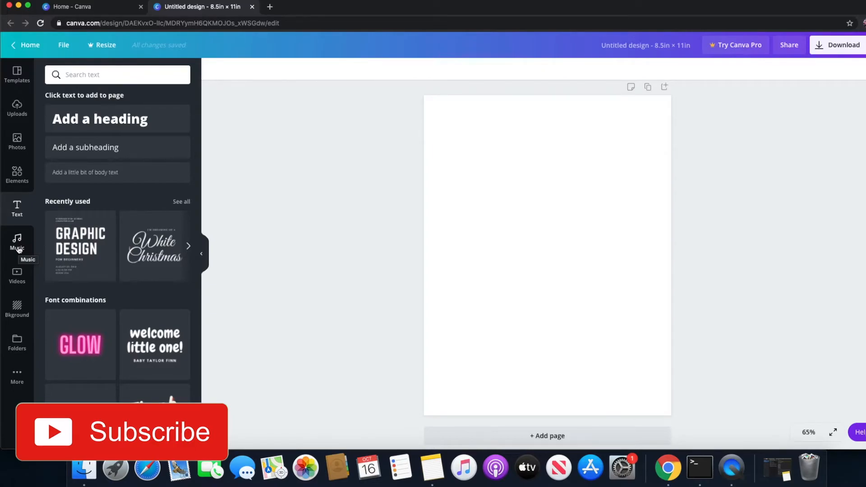
{"action": "left_click", "coordinate": [18, 250]}
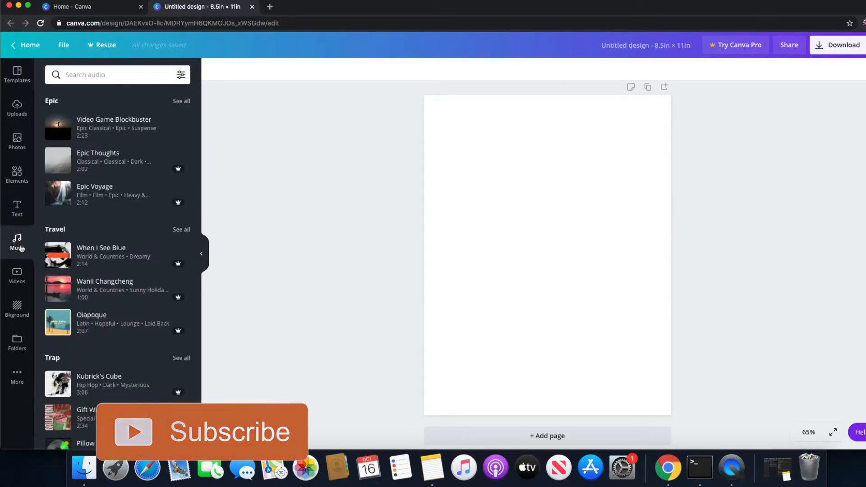
{"action": "left_click", "coordinate": [20, 283]}
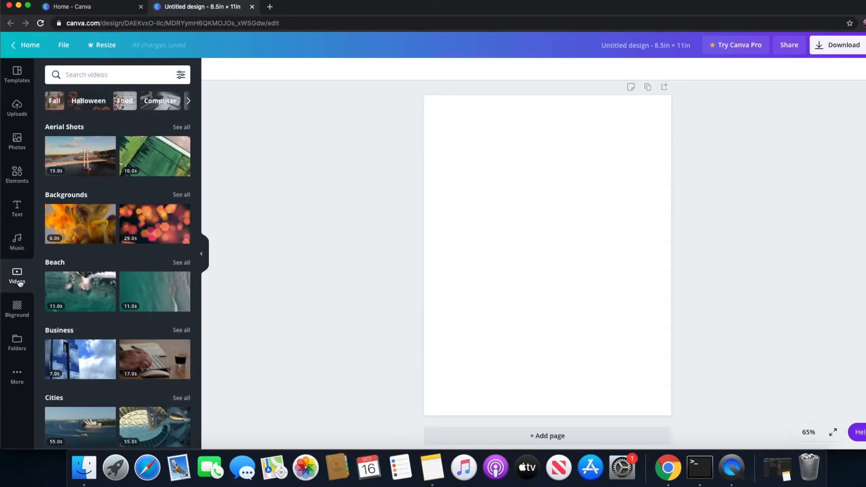
{"action": "scroll", "coordinate": [115, 291], "scroll_direction": "down", "scroll_amount": 8}
{"action": "scroll", "coordinate": [115, 291], "scroll_direction": "down", "scroll_amount": 10}
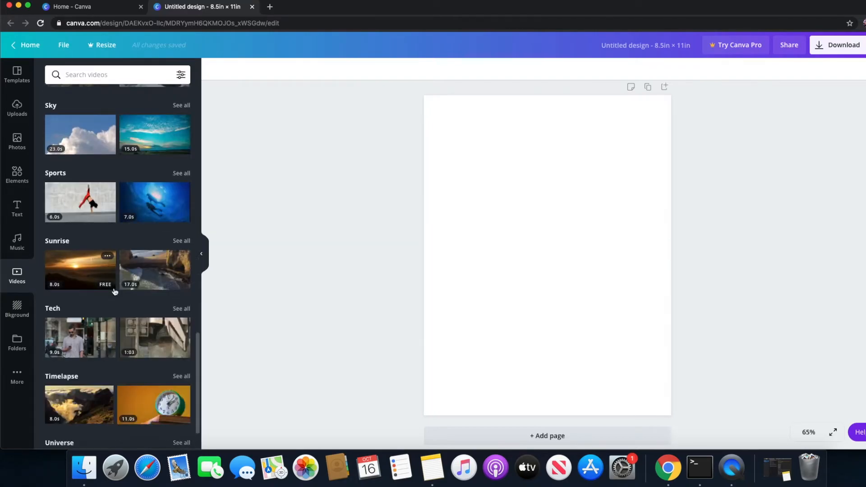
{"action": "scroll", "coordinate": [115, 290], "scroll_direction": "up", "scroll_amount": 18}
{"action": "mouse_move", "coordinate": [115, 292]}
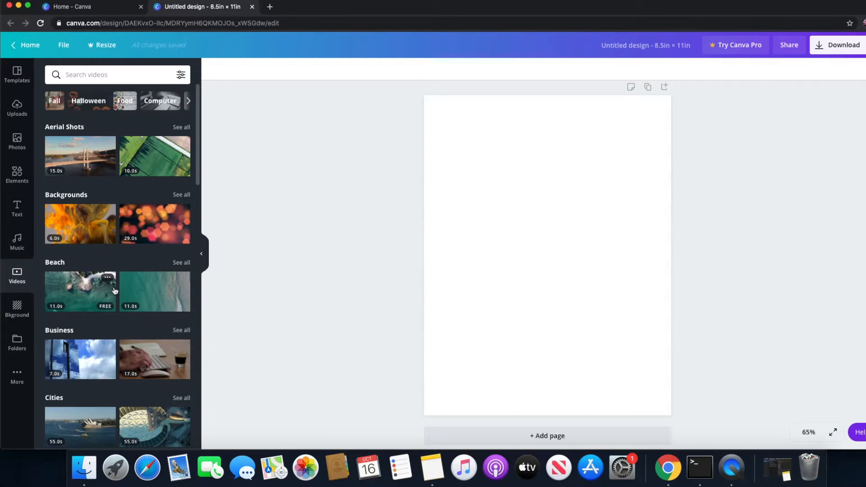
Look through the library of background colors and images
{"action": "left_click", "coordinate": [20, 309]}
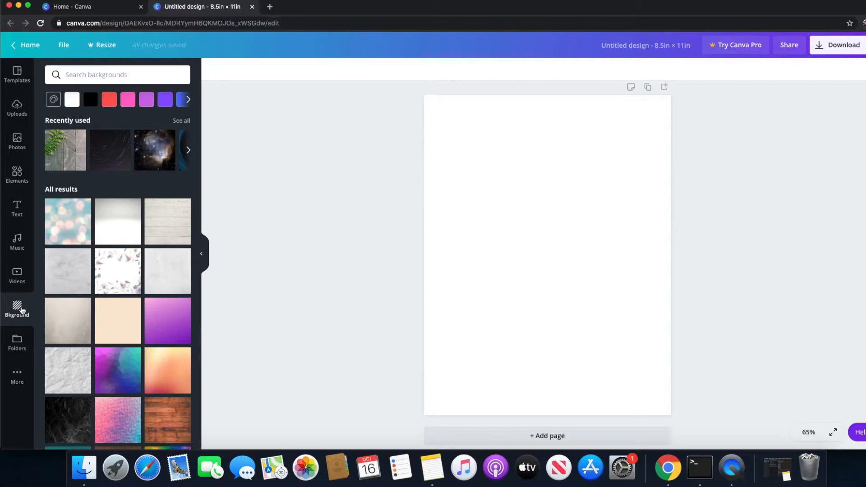
{"action": "scroll", "coordinate": [157, 302], "scroll_direction": "down", "scroll_amount": 4}
{"action": "scroll", "coordinate": [157, 302], "scroll_direction": "down", "scroll_amount": 10}
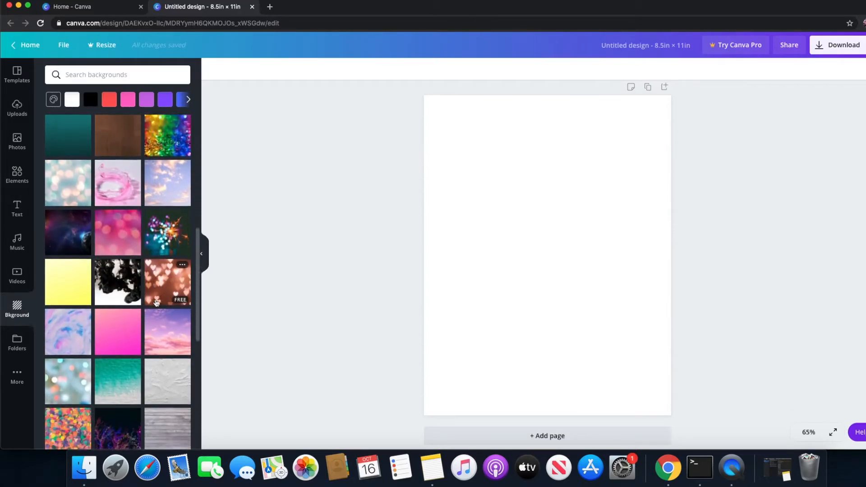
{"action": "scroll", "coordinate": [156, 302], "scroll_direction": "down", "scroll_amount": 1}
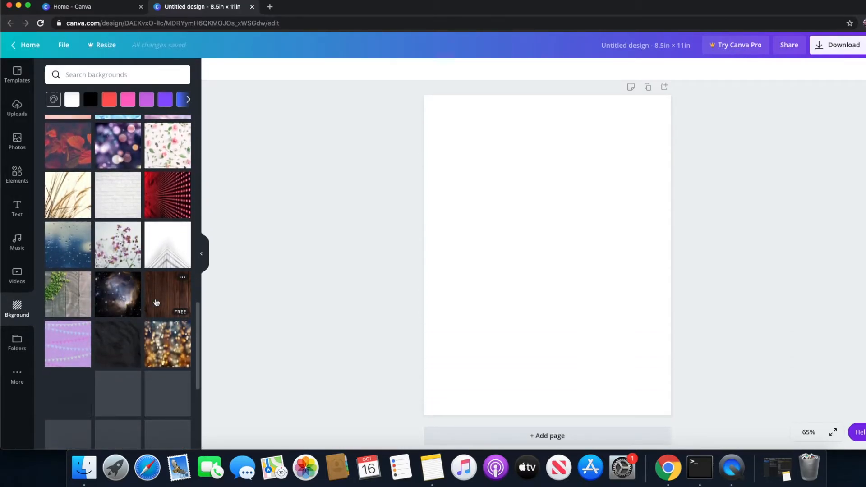
{"action": "scroll", "coordinate": [156, 303], "scroll_direction": "up", "scroll_amount": 15}
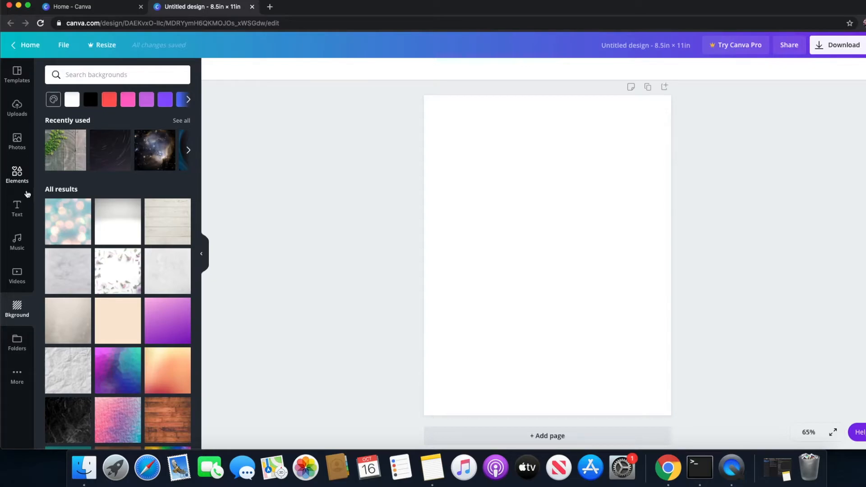
Upload the image BABY BOY.jpg from the Baby on Board Decal folder on the computer
{"action": "left_click", "coordinate": [17, 113]}
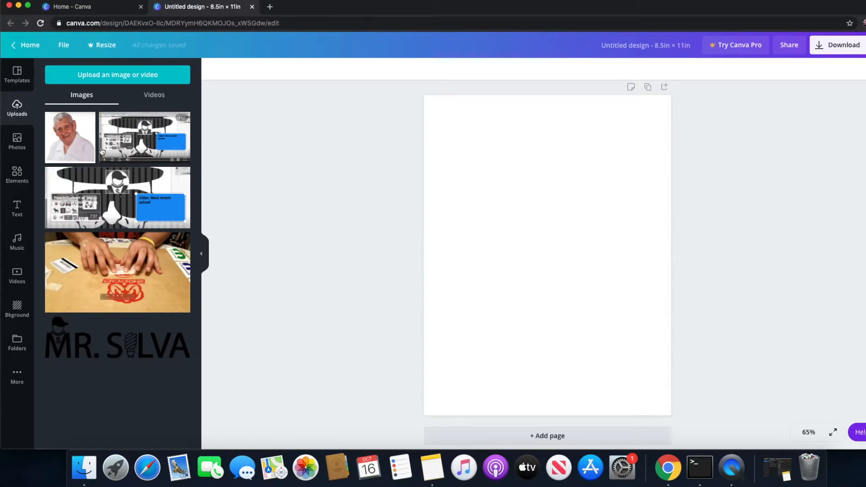
{"action": "left_click", "coordinate": [114, 81]}
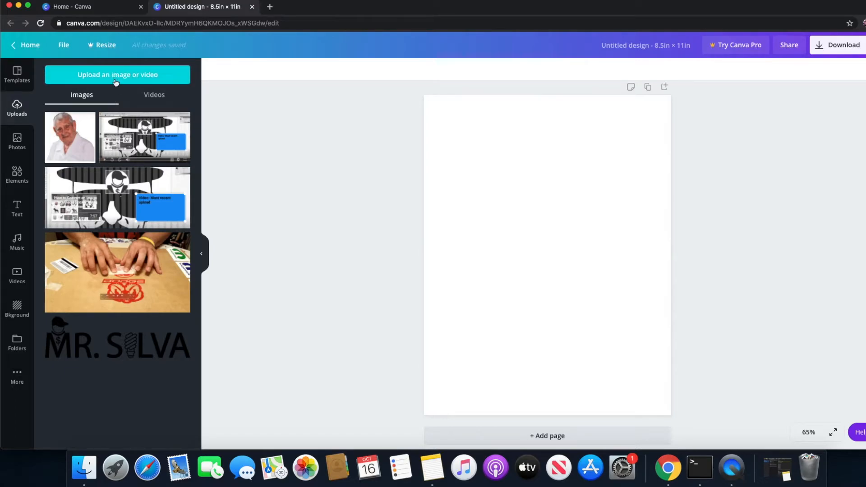
{"action": "left_click", "coordinate": [116, 82]}
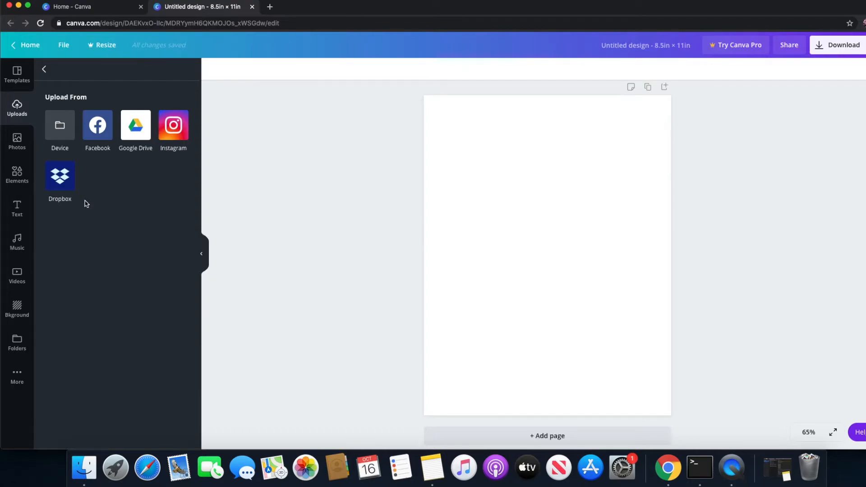
{"action": "left_click", "coordinate": [63, 132]}
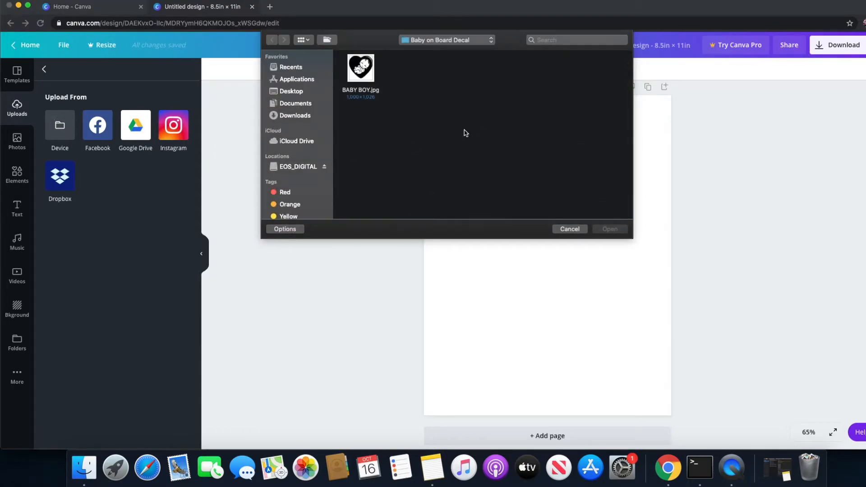
{"action": "left_click", "coordinate": [361, 79]}
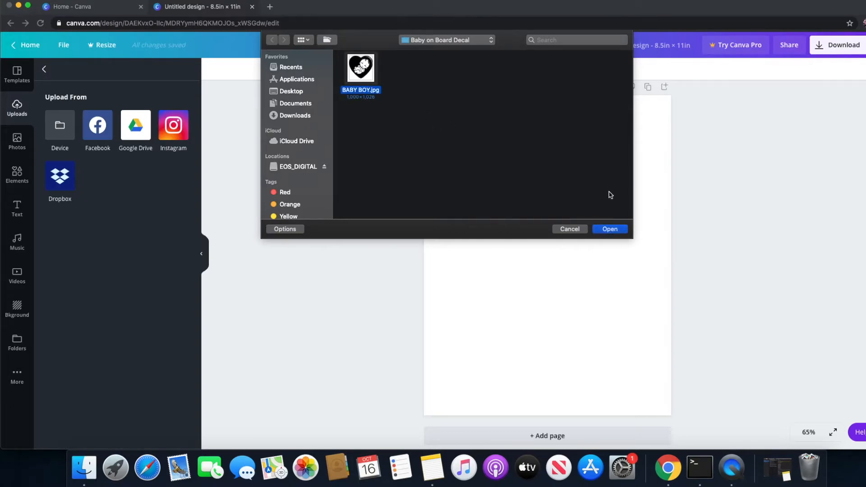
{"action": "left_click", "coordinate": [610, 230]}
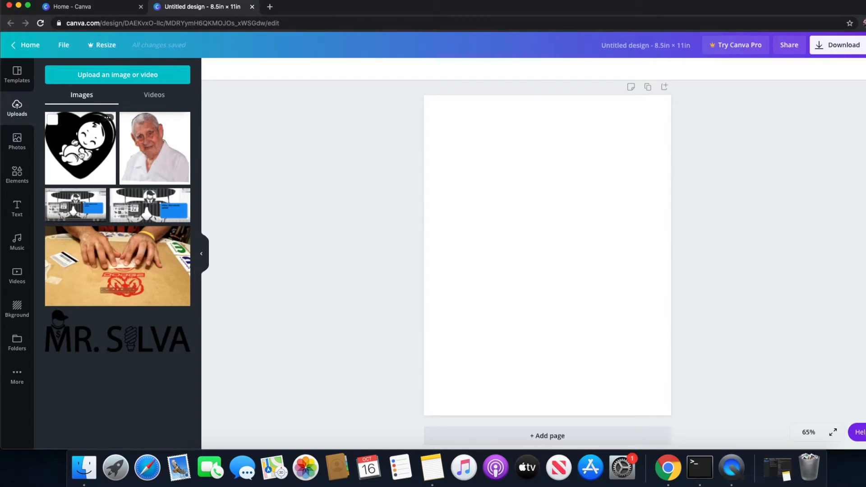
Place the uploaded baby-in-heart image on the page and center it both horizontally and vertically
{"action": "left_click_drag", "start_coordinate": [81, 156], "coordinate": [514, 217]}
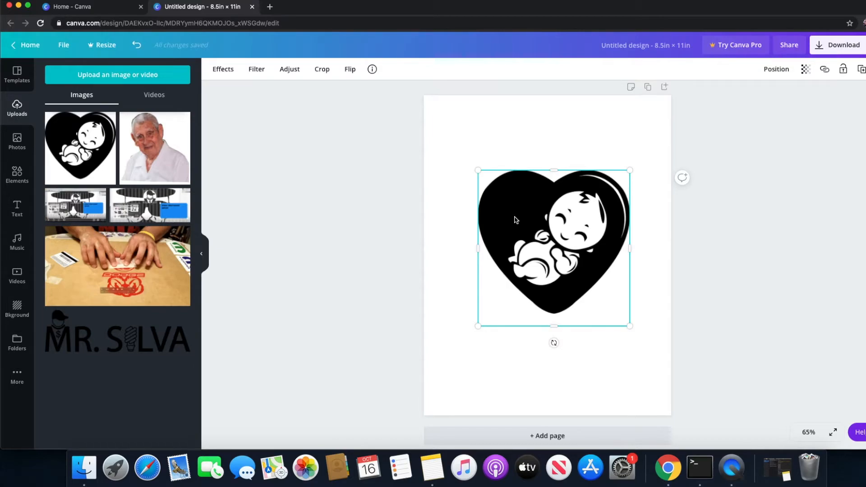
{"action": "left_click_drag", "start_coordinate": [478, 171], "coordinate": [500, 193]}
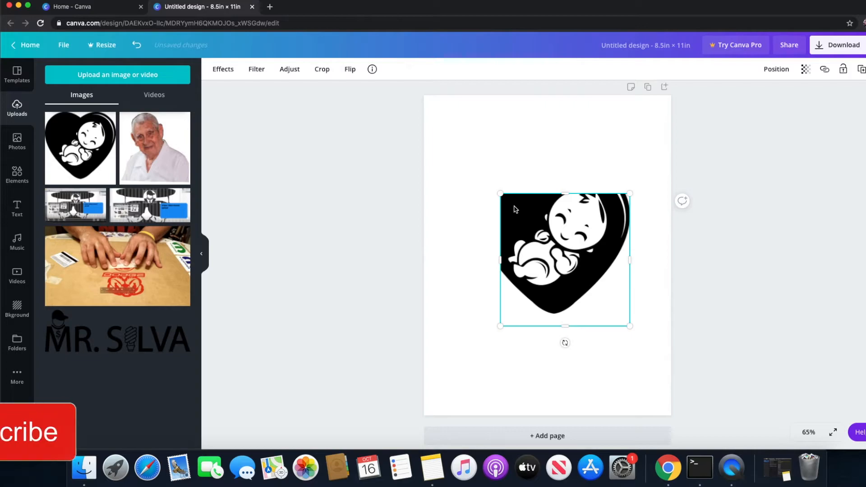
{"action": "key", "text": "super+z"}
{"action": "mouse_move", "coordinate": [561, 236]}
{"action": "left_mouse_down"}
{"action": "mouse_move", "coordinate": [562, 249]}
{"action": "mouse_move", "coordinate": [558, 239]}
{"action": "left_mouse_up"}
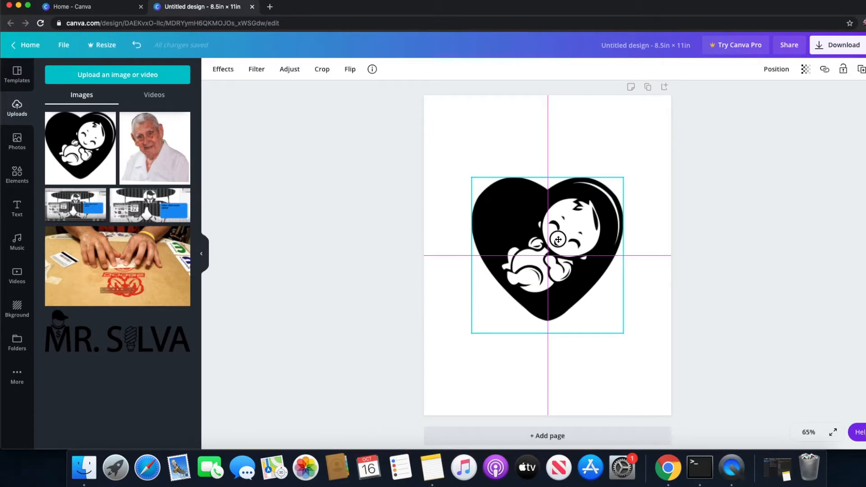
{"action": "left_click_drag", "start_coordinate": [558, 239], "coordinate": [558, 242]}
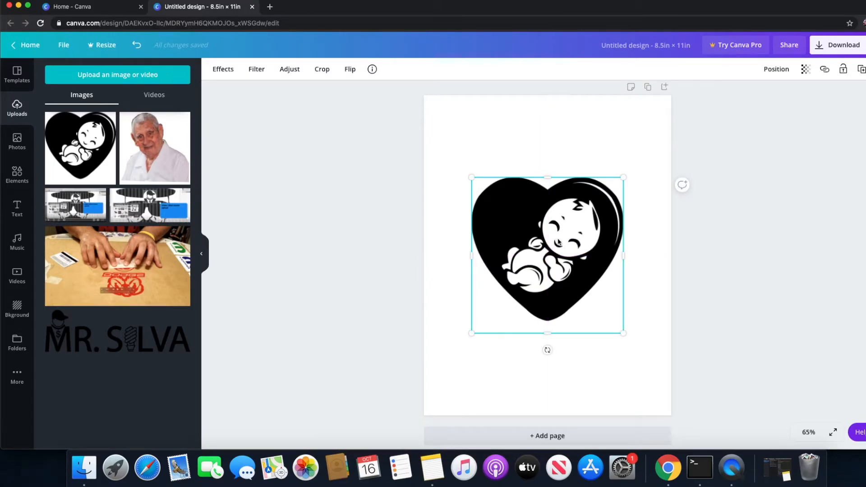
{"action": "left_click", "coordinate": [536, 144]}
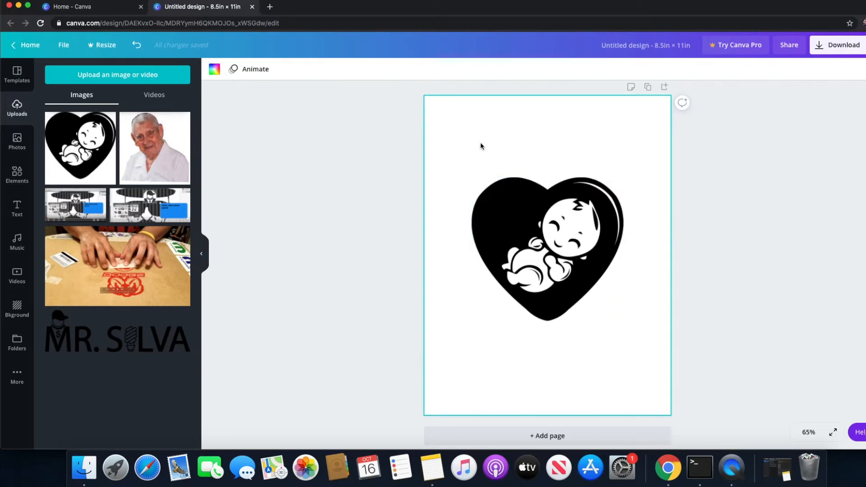
Add a heading text box to the page and move it above the heart image
{"action": "left_click", "coordinate": [17, 208]}
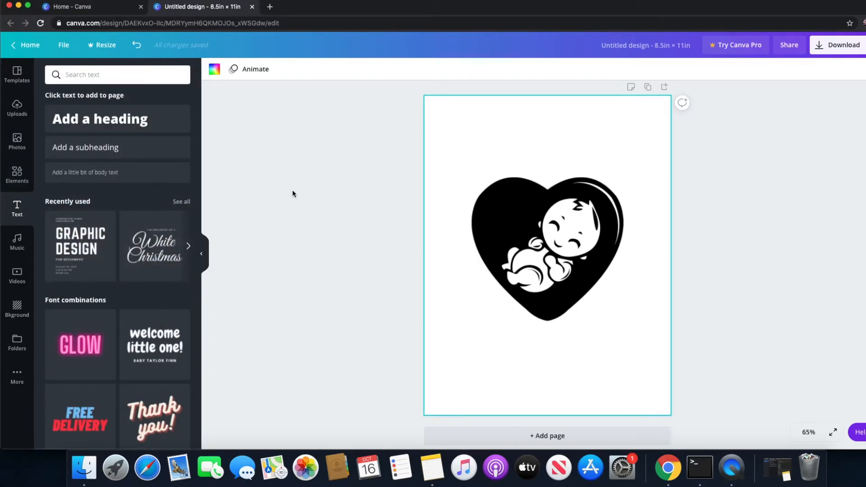
{"action": "left_click", "coordinate": [126, 120]}
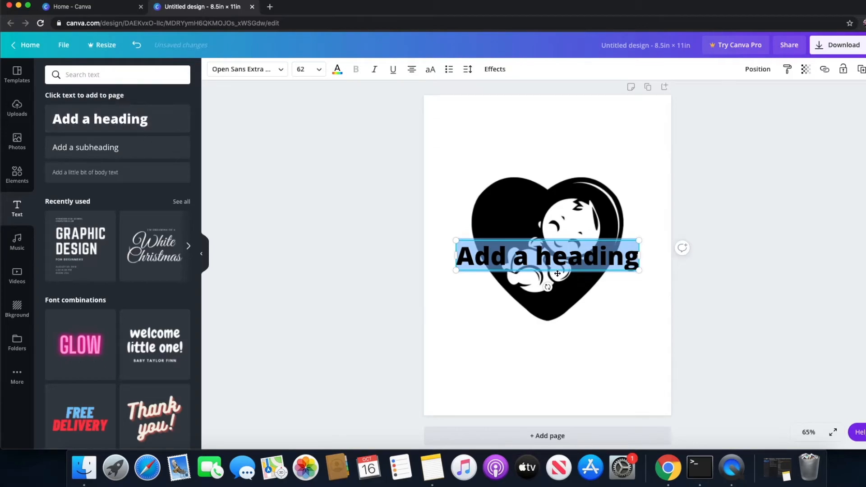
{"action": "left_click_drag", "start_coordinate": [560, 262], "coordinate": [542, 255]}
{"action": "scroll", "coordinate": [553, 191], "scroll_direction": "up", "scroll_amount": 1}
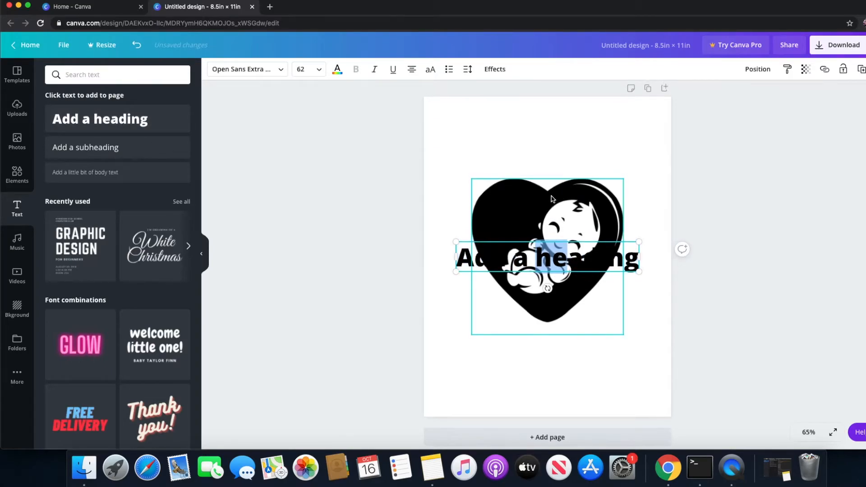
{"action": "left_click", "coordinate": [467, 257]}
{"action": "left_click", "coordinate": [451, 212]}
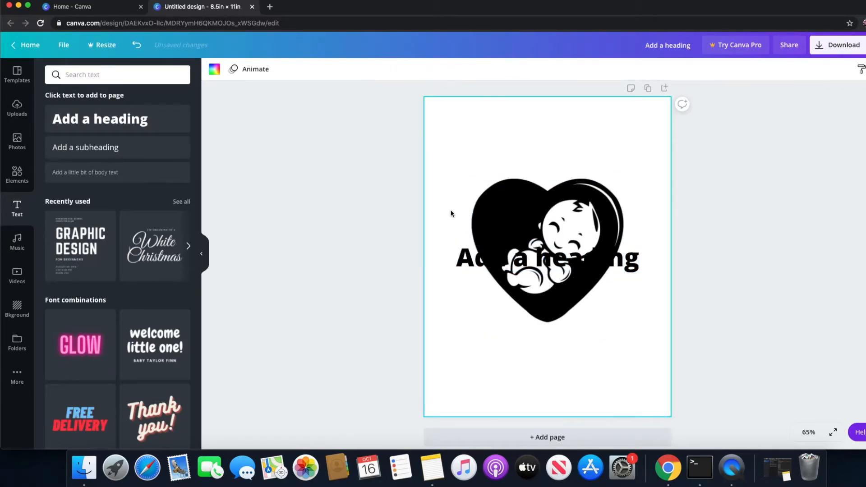
{"action": "left_click_drag", "start_coordinate": [466, 262], "coordinate": [467, 136]}
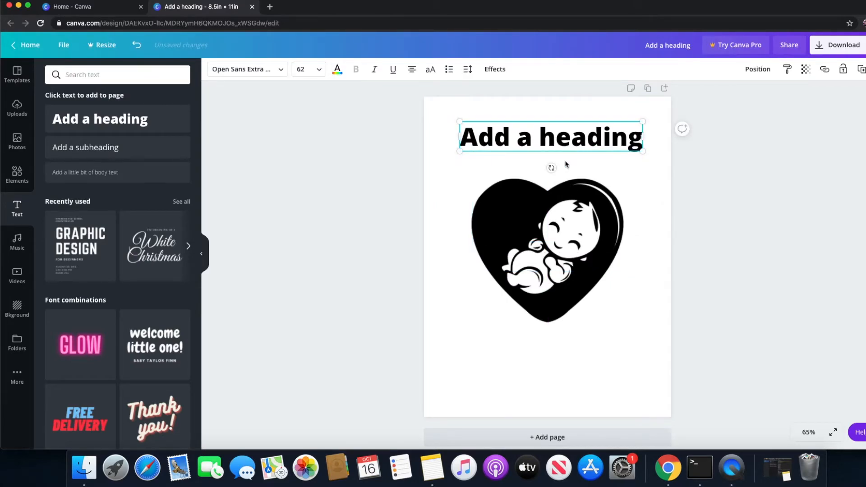
Replace the heading text with BABY ON BOARD and center the heading horizontally on the page
{"action": "double_click", "coordinate": [573, 140]}
{"action": "left_click", "coordinate": [571, 138]}
{"action": "left_click_drag", "start_coordinate": [460, 137], "coordinate": [637, 136]}
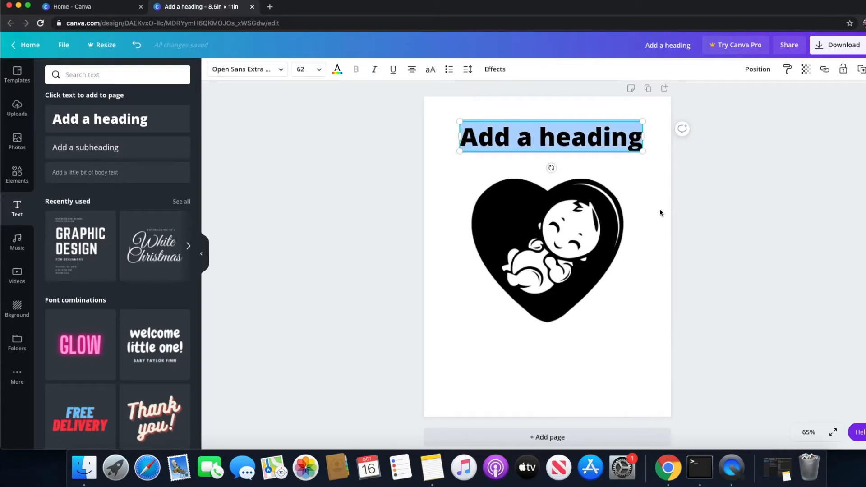
{"action": "type", "text": "B"}
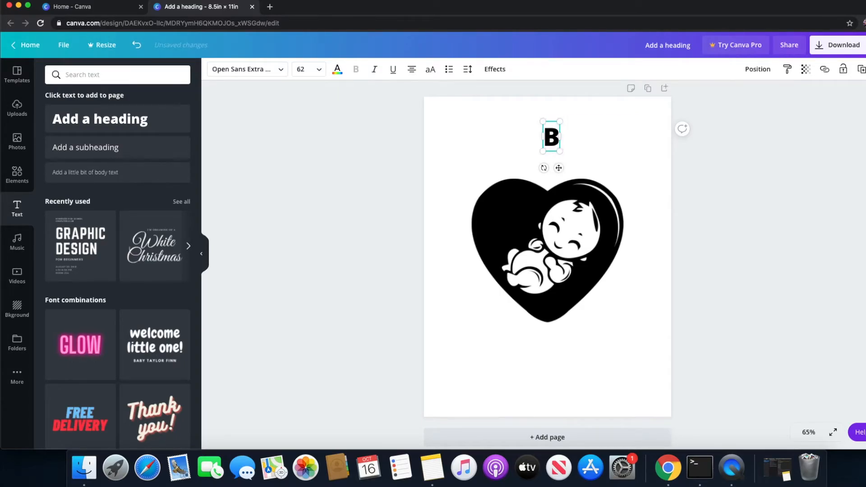
{"action": "type", "text": "ABY ON BOARD"}
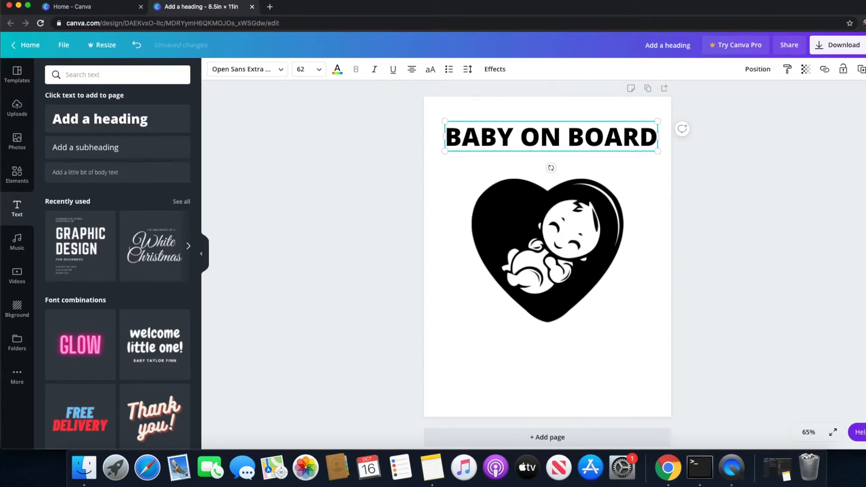
{"action": "left_click", "coordinate": [642, 298]}
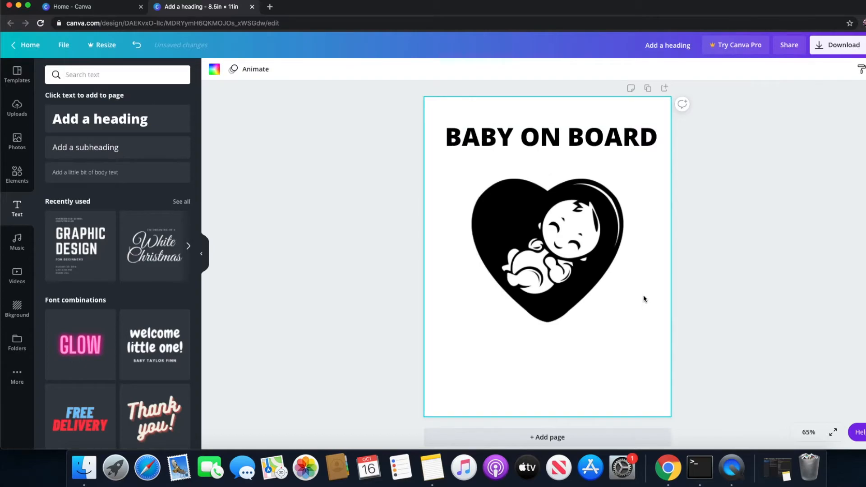
{"action": "left_click_drag", "start_coordinate": [614, 136], "coordinate": [608, 140]}
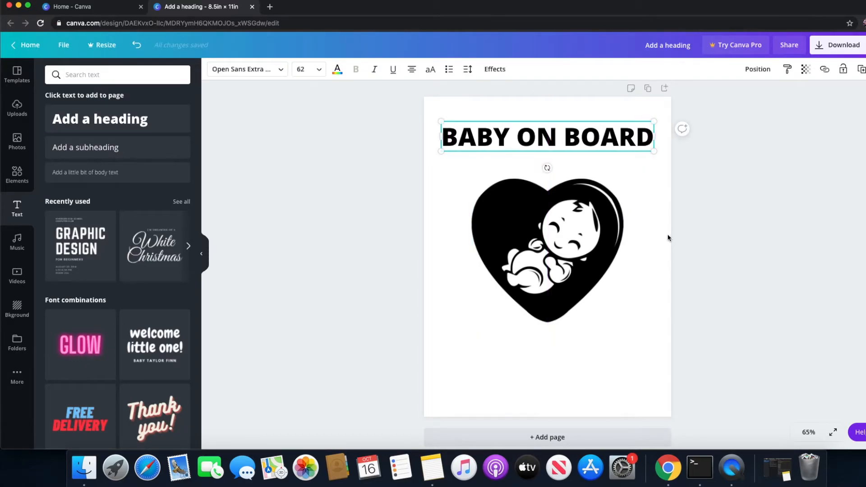
Duplicate the BABY ON BOARD heading and place the copy below the heart, aligned with the original
{"action": "left_click", "coordinate": [629, 141]}
{"action": "left_click_drag", "start_coordinate": [629, 142], "coordinate": [618, 357]}
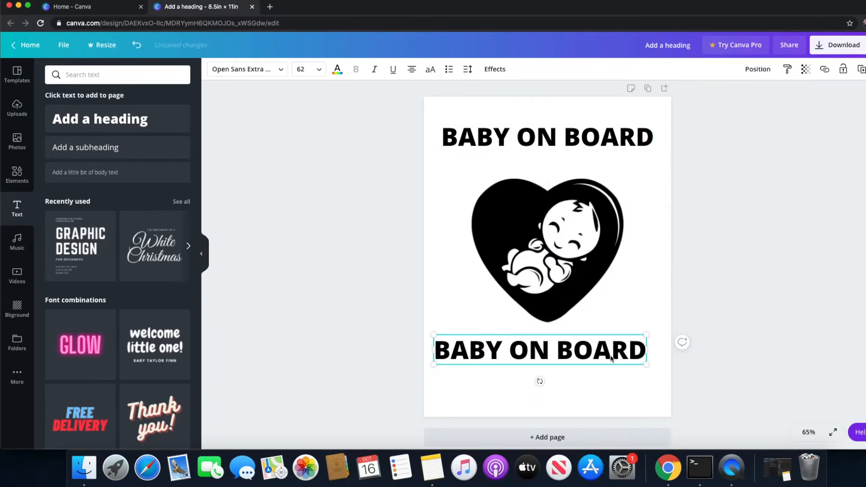
{"action": "left_click_drag", "start_coordinate": [604, 351], "coordinate": [609, 358]}
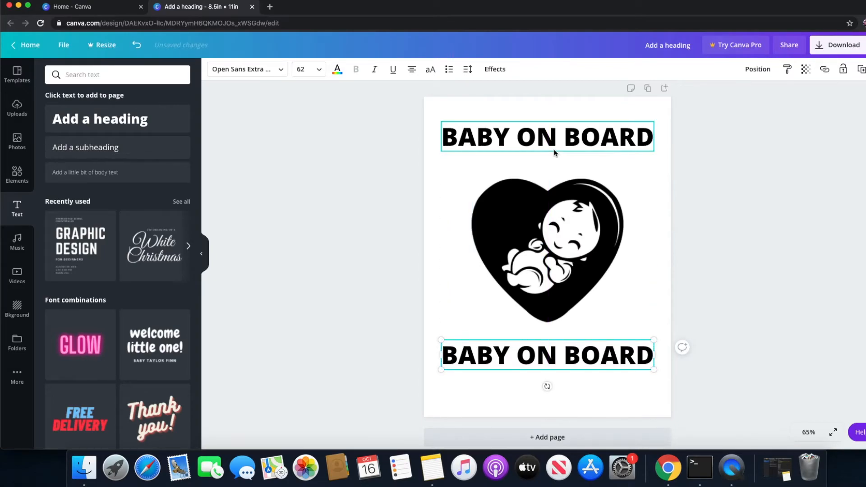
Replace the text below the heart with the baby's first name in capital letters and deselect it
{"action": "double_click", "coordinate": [578, 355]}
{"action": "double_click", "coordinate": [579, 356]}
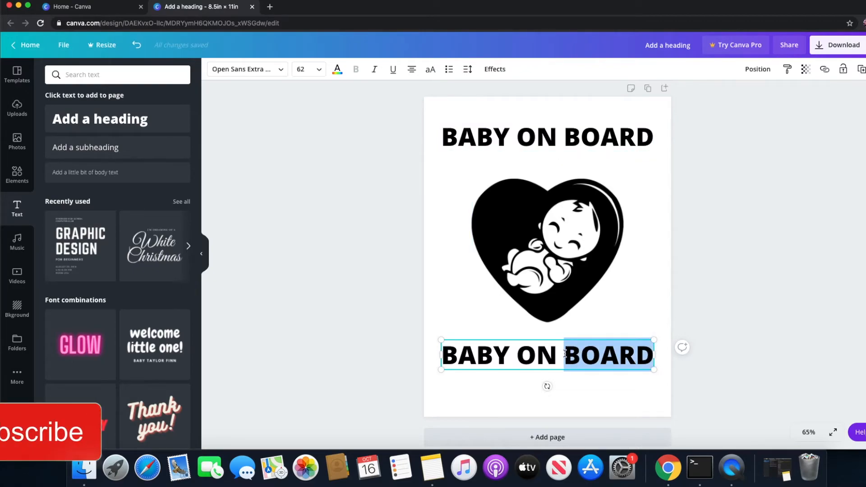
{"action": "left_click_drag", "start_coordinate": [448, 353], "coordinate": [648, 364]}
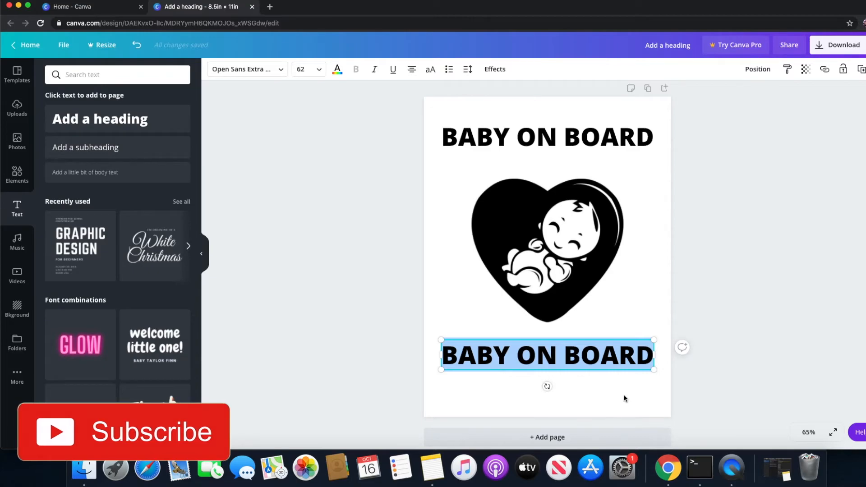
{"action": "type", "text": "BRANDON"}
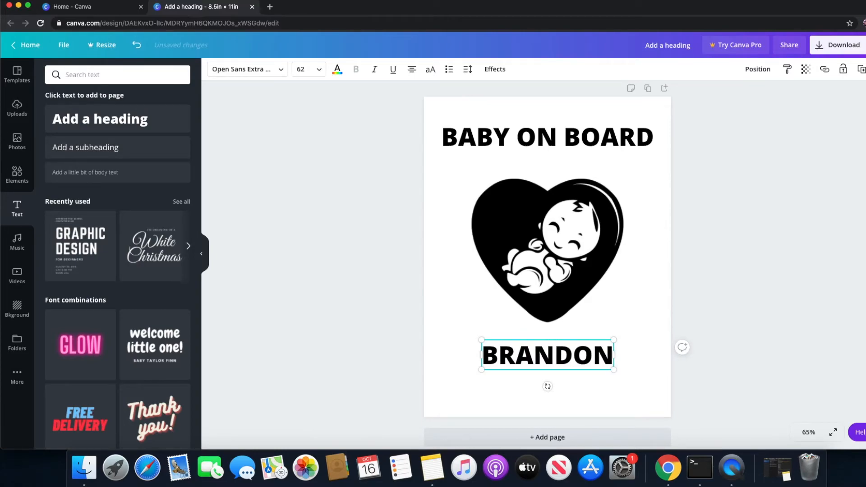
{"action": "left_click", "coordinate": [650, 300]}
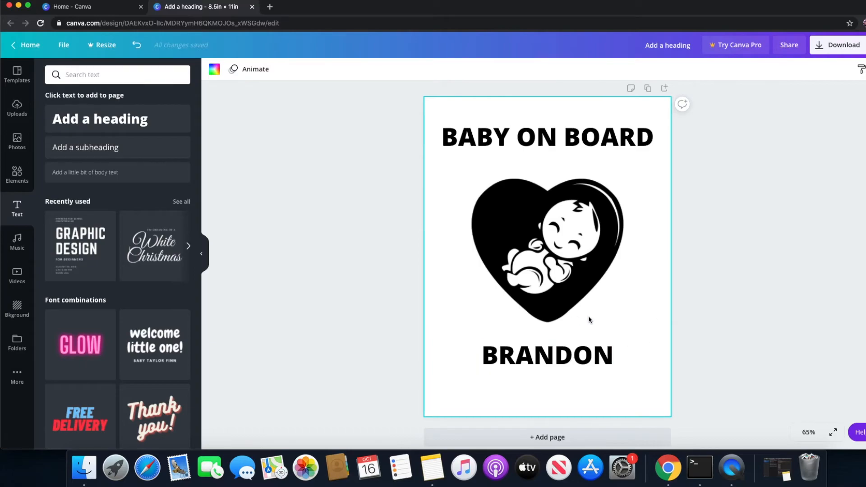
{"action": "left_click", "coordinate": [762, 197]}
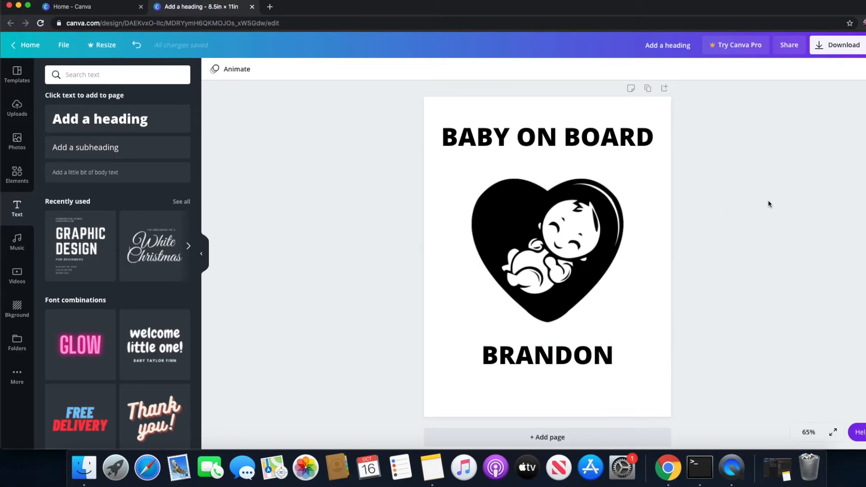
Open the design's download options and try to enable a transparent background for the PNG file
{"action": "left_click", "coordinate": [836, 49]}
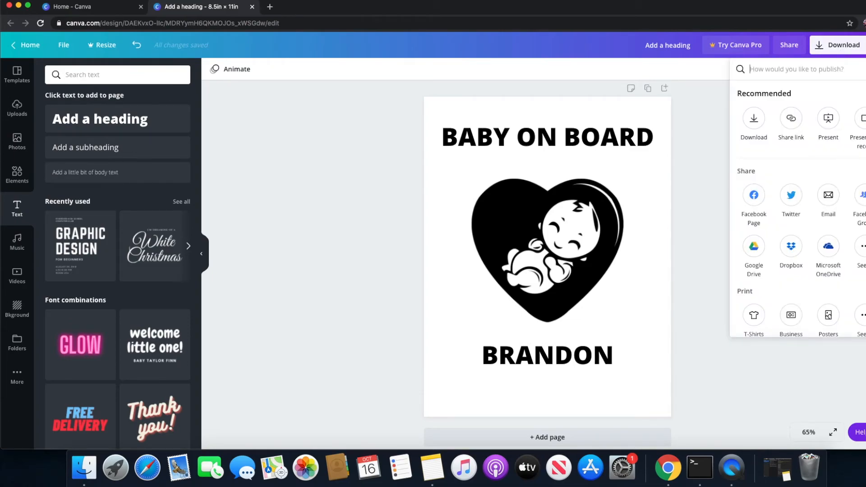
{"action": "left_click", "coordinate": [847, 46]}
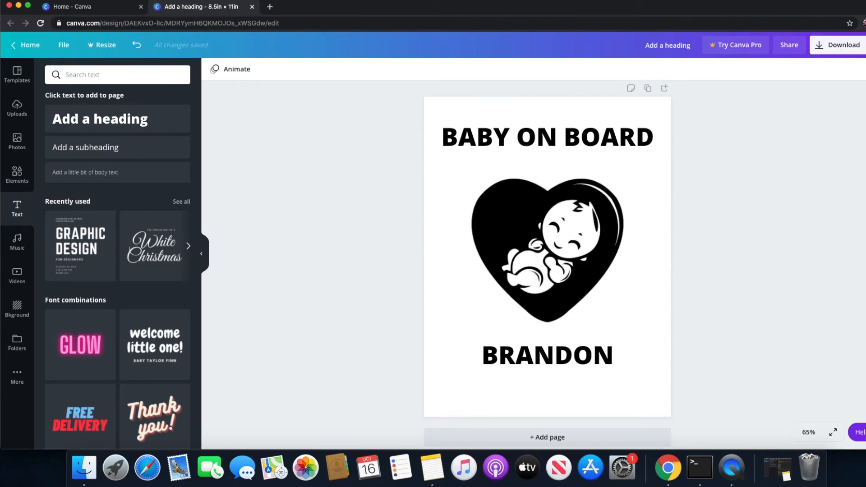
{"action": "left_click", "coordinate": [851, 48]}
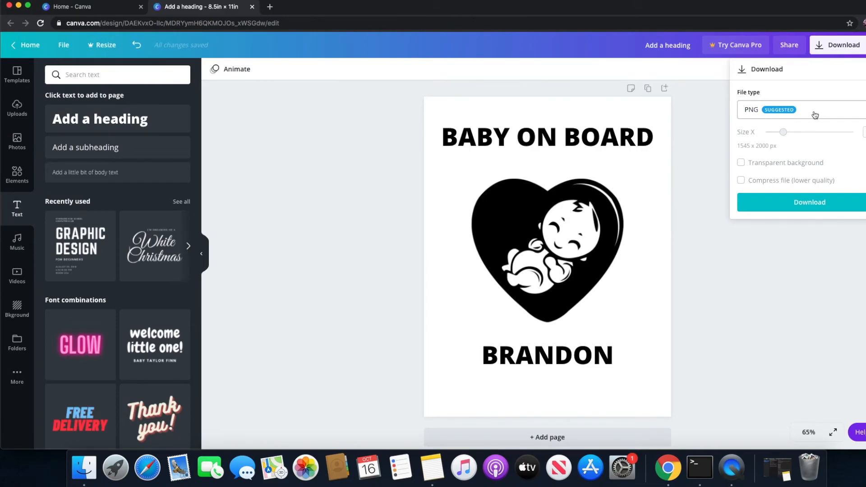
{"action": "left_click", "coordinate": [741, 163]}
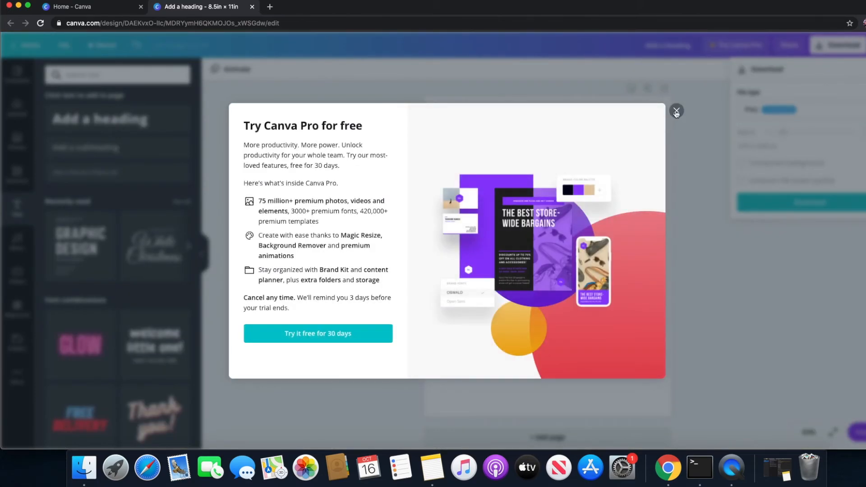
{"action": "left_click", "coordinate": [675, 112]}
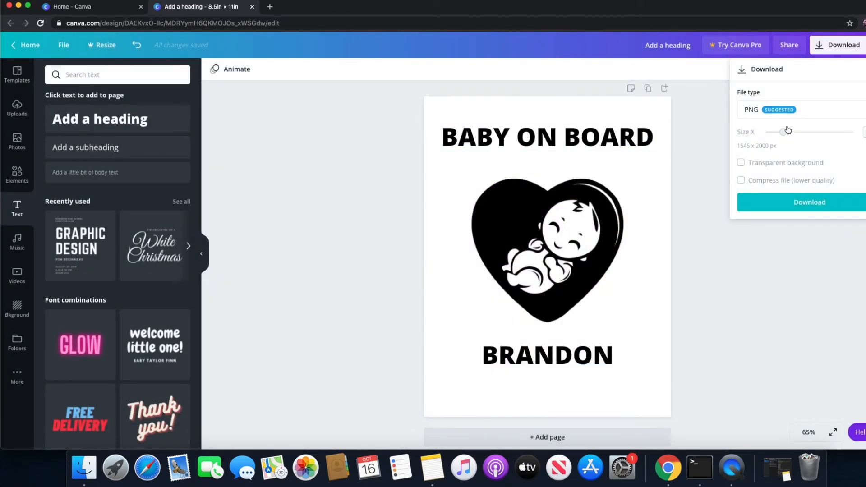
Set the file type to JPG, download the design, and dismiss the referral offer
{"action": "left_click", "coordinate": [864, 113]}
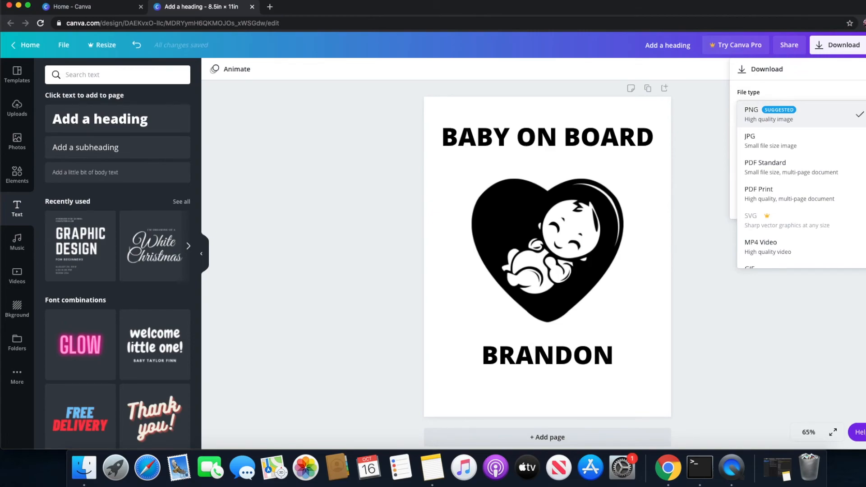
{"action": "left_click", "coordinate": [748, 145]}
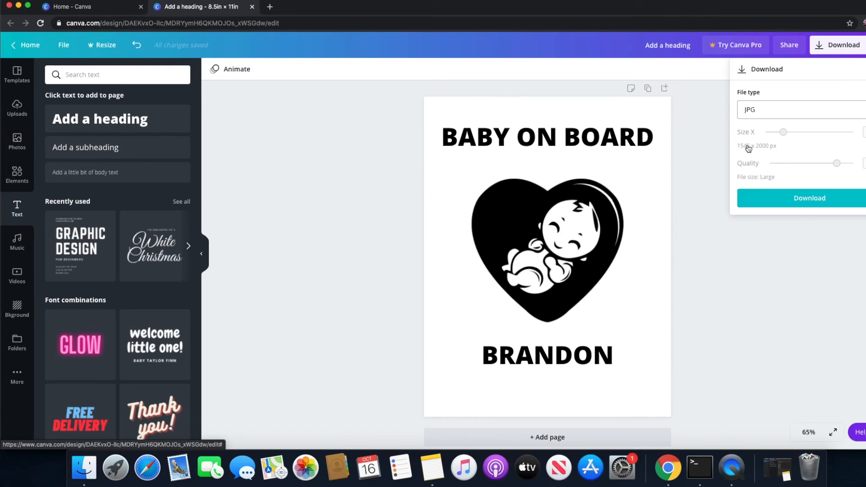
{"action": "left_click", "coordinate": [810, 198]}
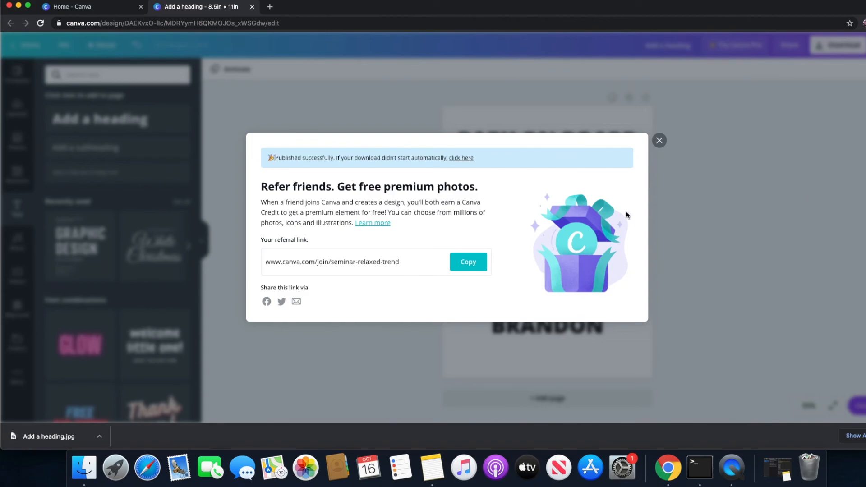
{"action": "left_click", "coordinate": [659, 140]}
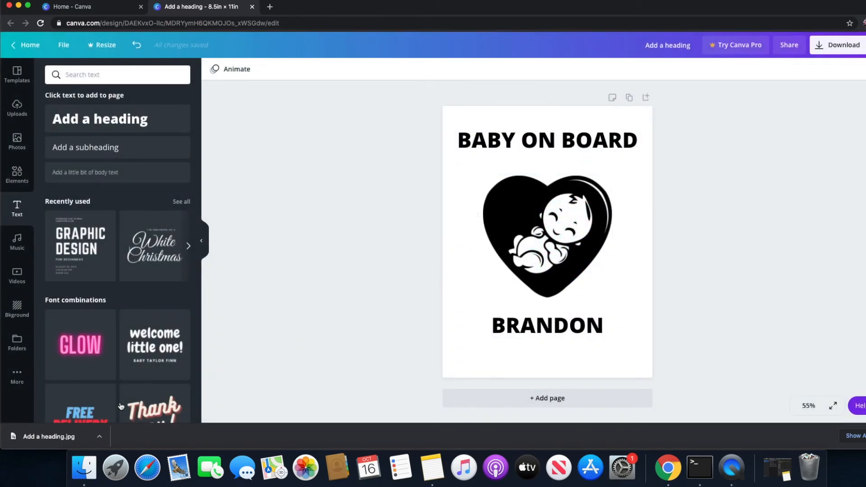
Open the downloaded Add a heading.jpg file from the browser's downloads
{"action": "left_click", "coordinate": [99, 436]}
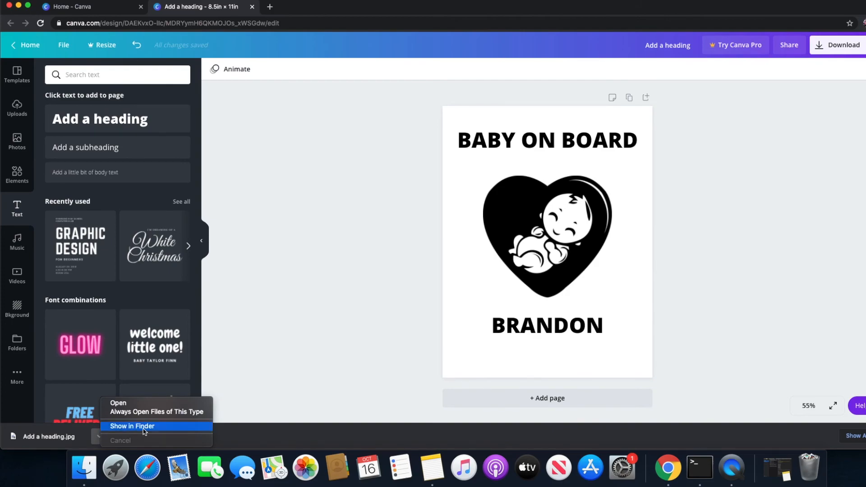
{"action": "left_click", "coordinate": [131, 403]}
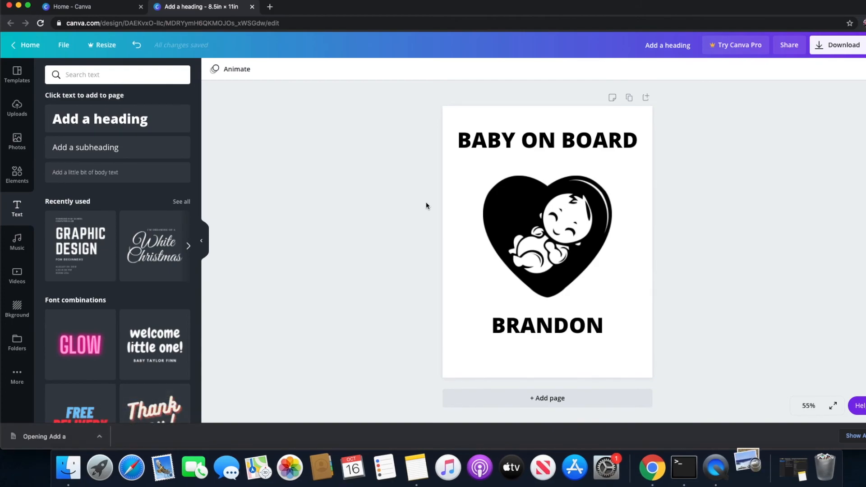